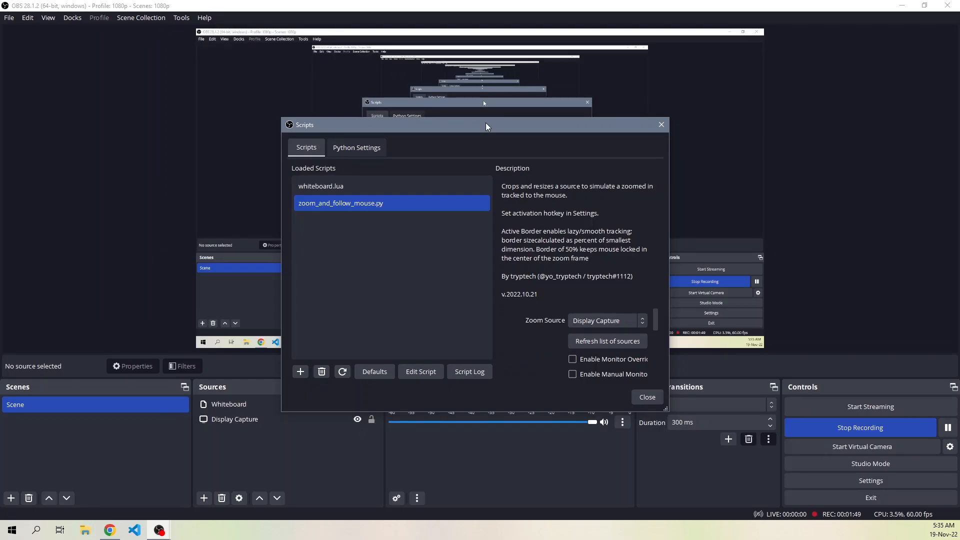
Set the scripts' Python install path to the Python36 folder in C:/Program Files, then return to the loaded scripts list
drag(485, 122, 479, 37)
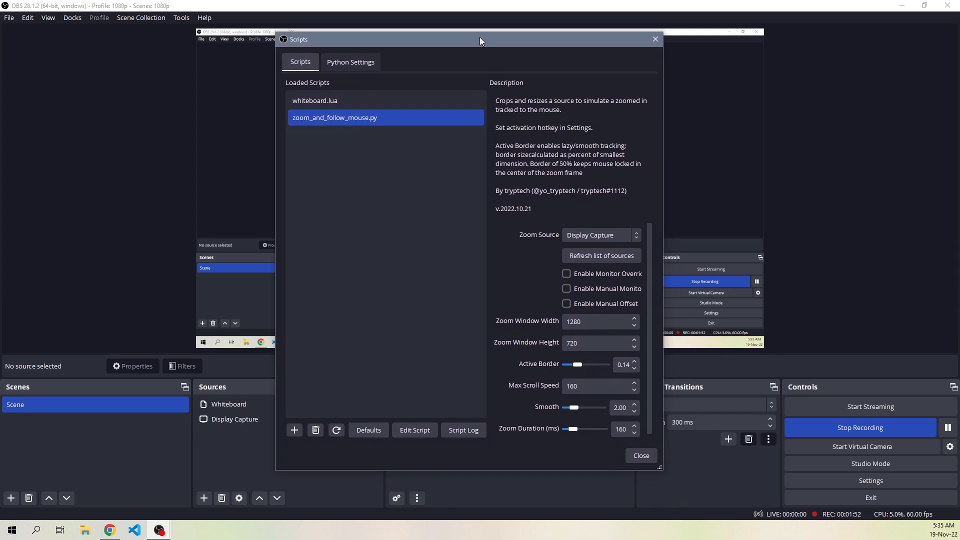
click(349, 66)
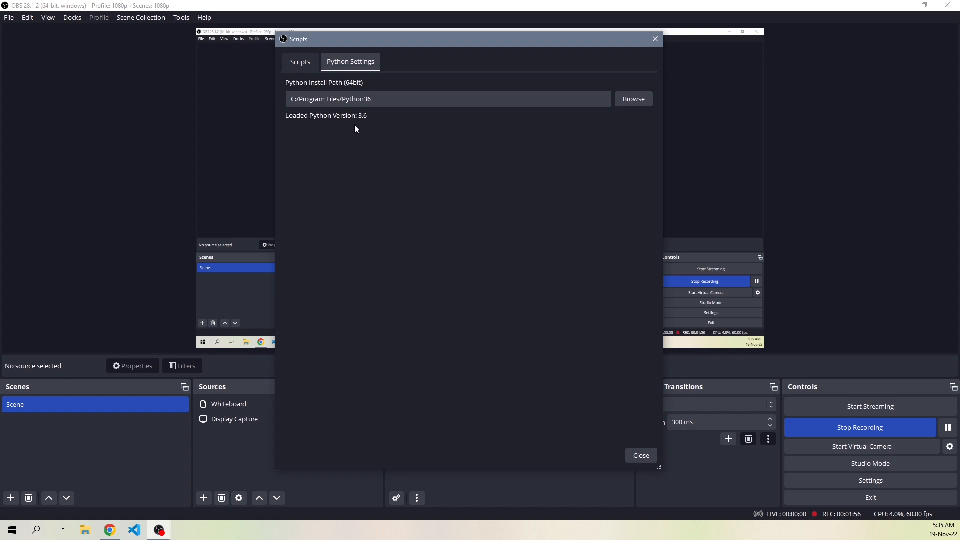
click(626, 100)
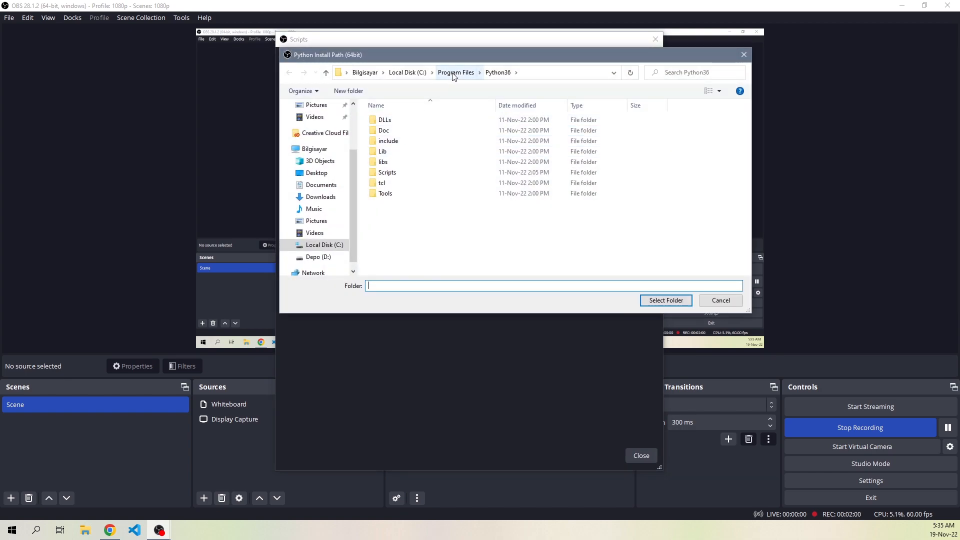
click(498, 73)
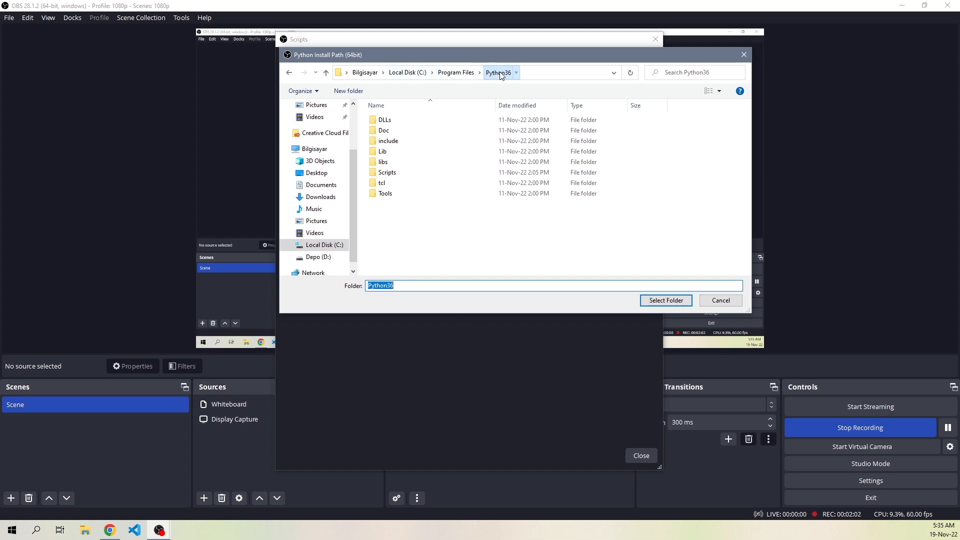
click(666, 300)
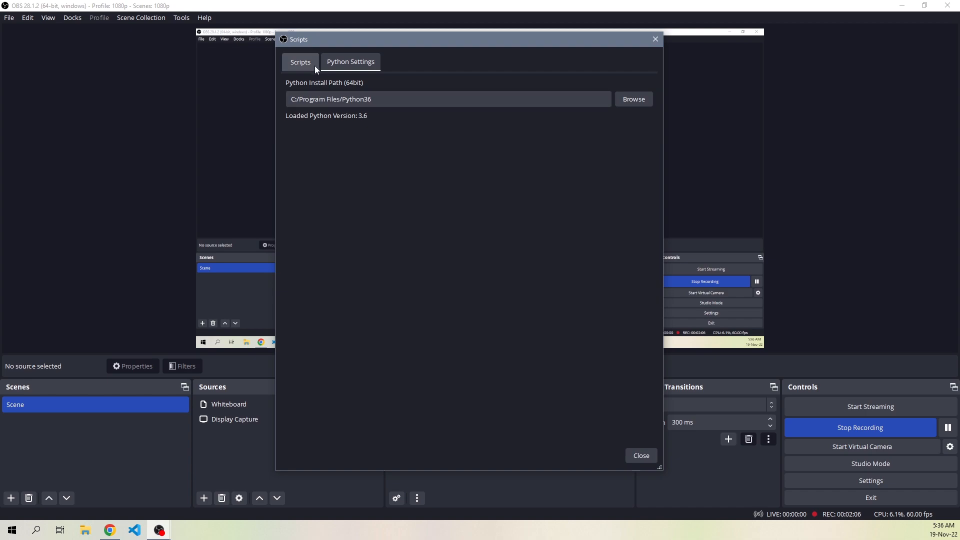
click(300, 62)
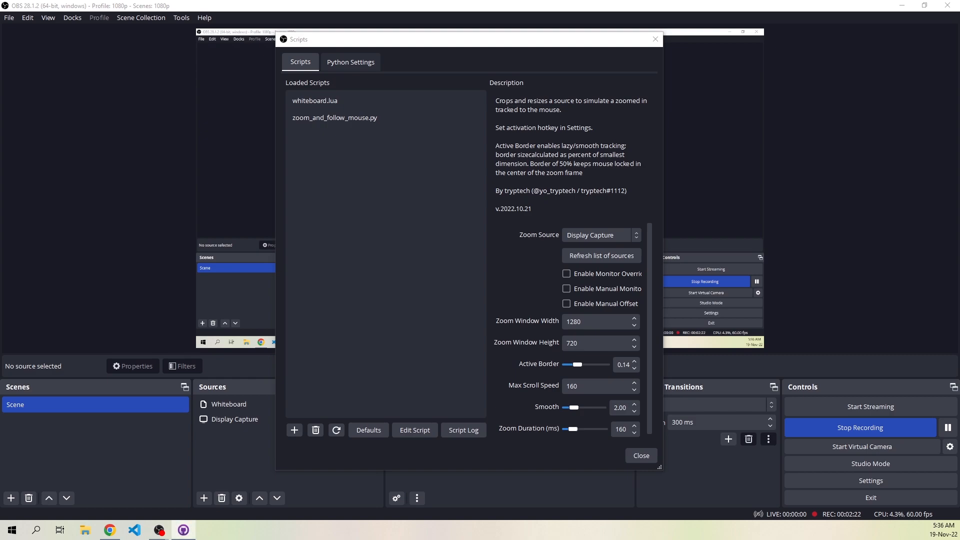
In GitHub Desktop, start cloning a repository by URL
drag(644, 136, 450, 92)
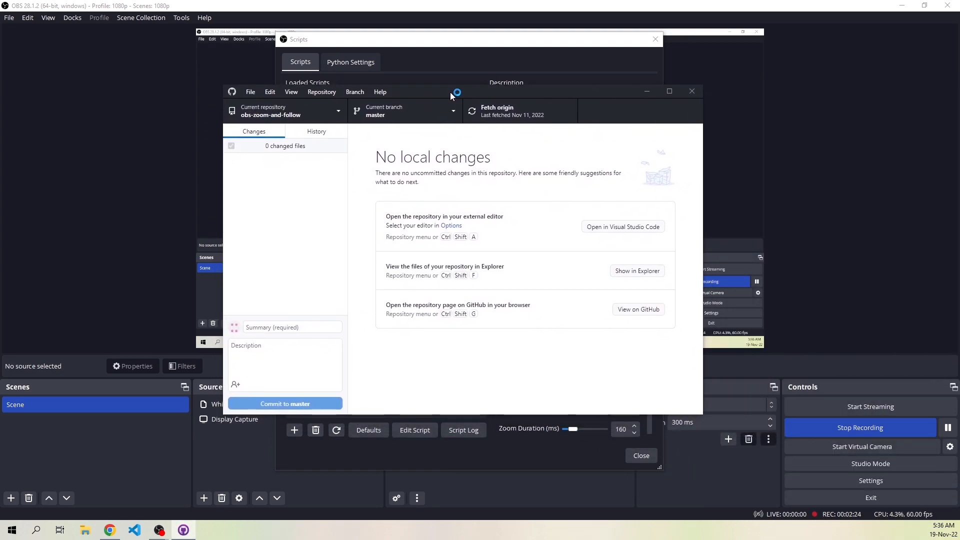
click(251, 92)
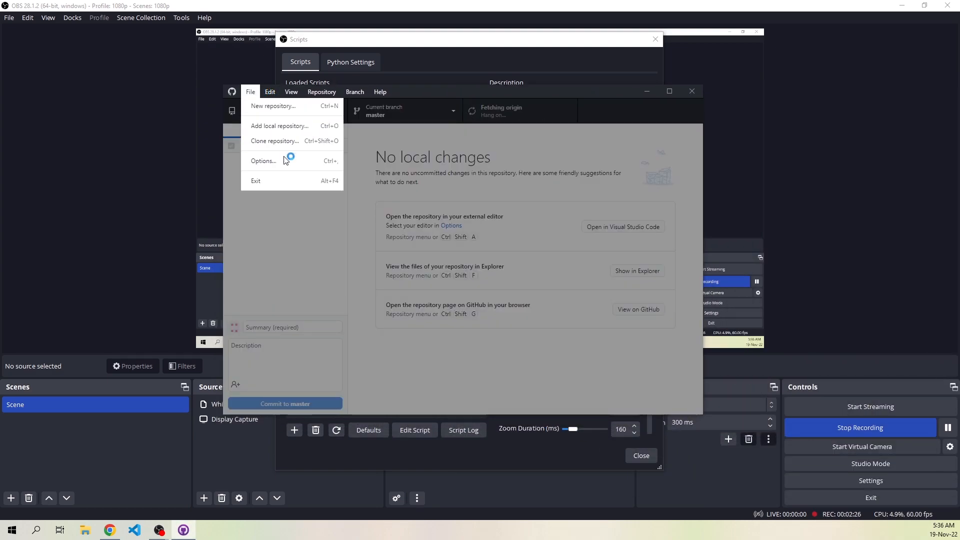
click(287, 140)
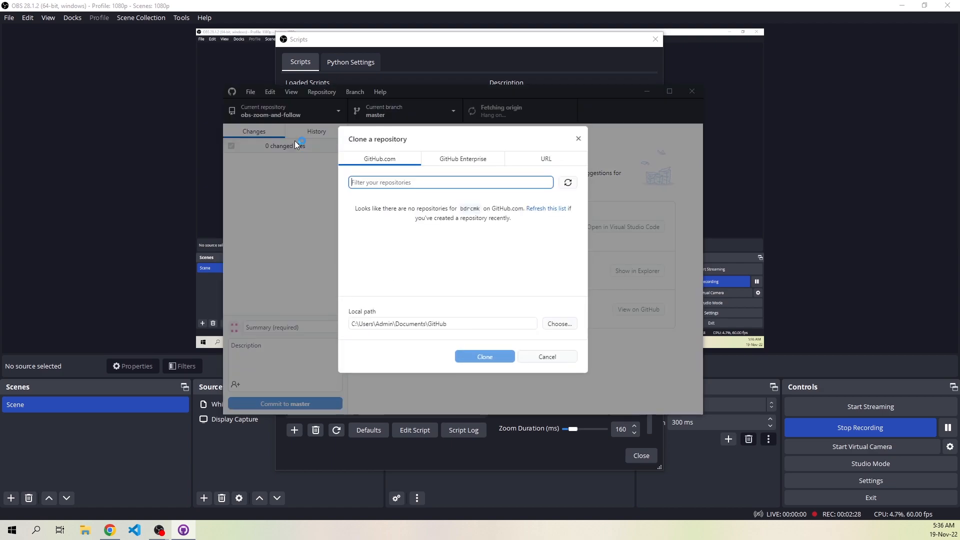
click(553, 158)
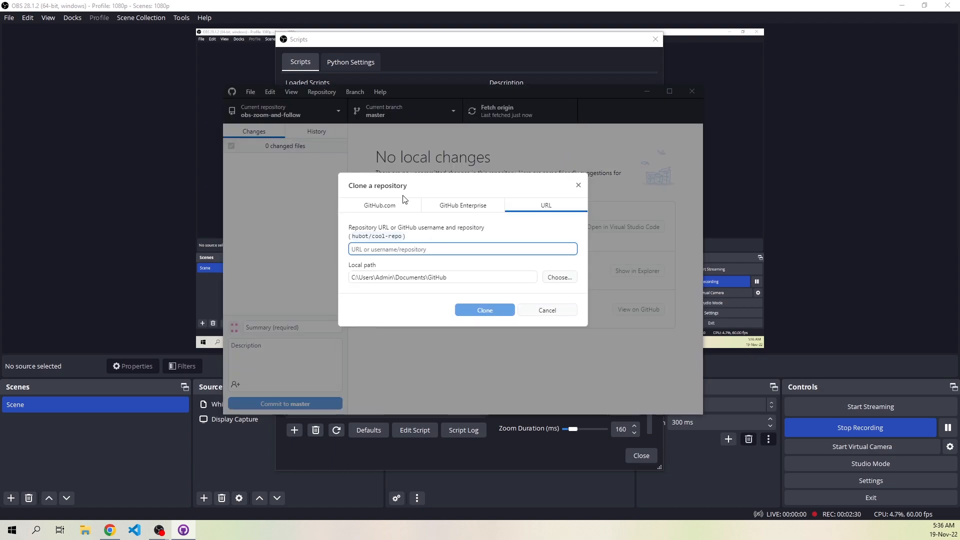
Switch to Chrome and copy the web address of the exeldro/obs-whiteboard-lua repository
click(109, 530)
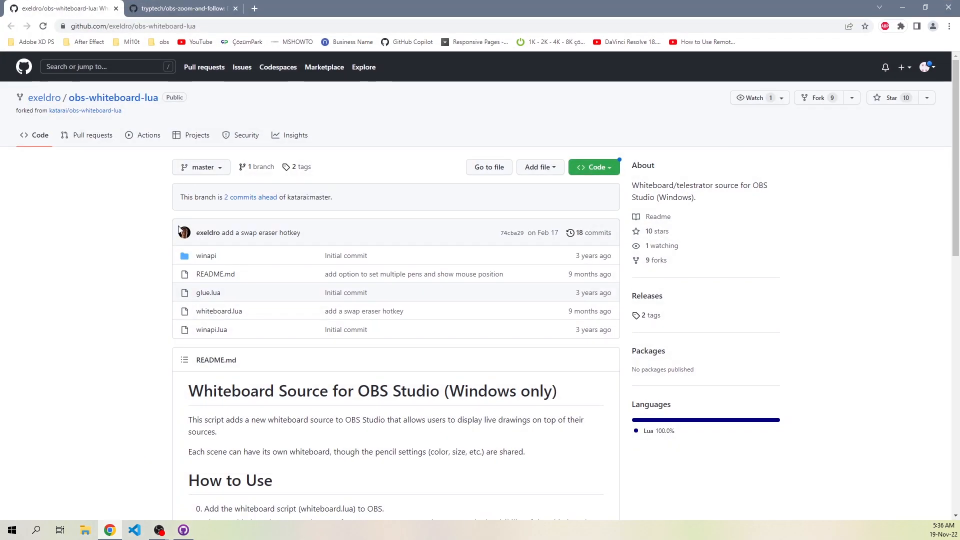
click(169, 8)
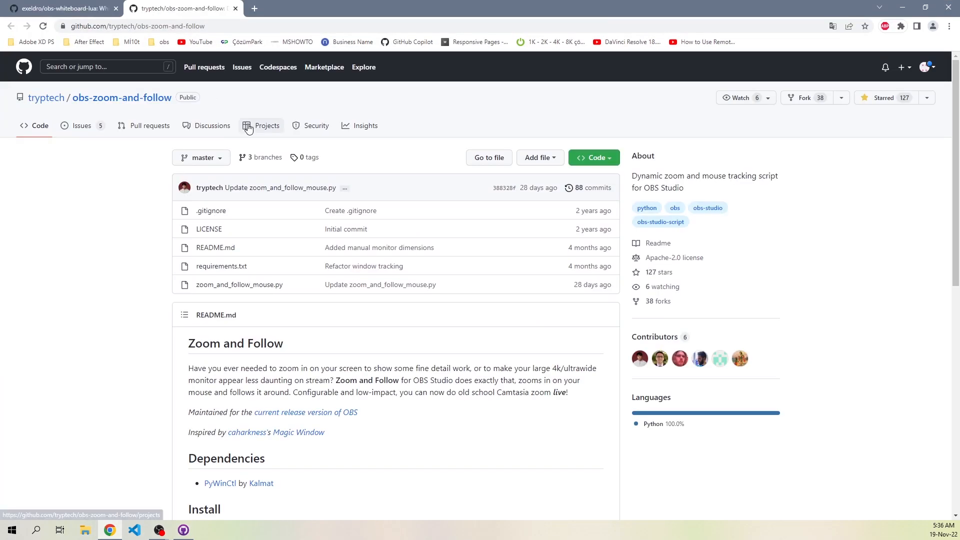
click(88, 9)
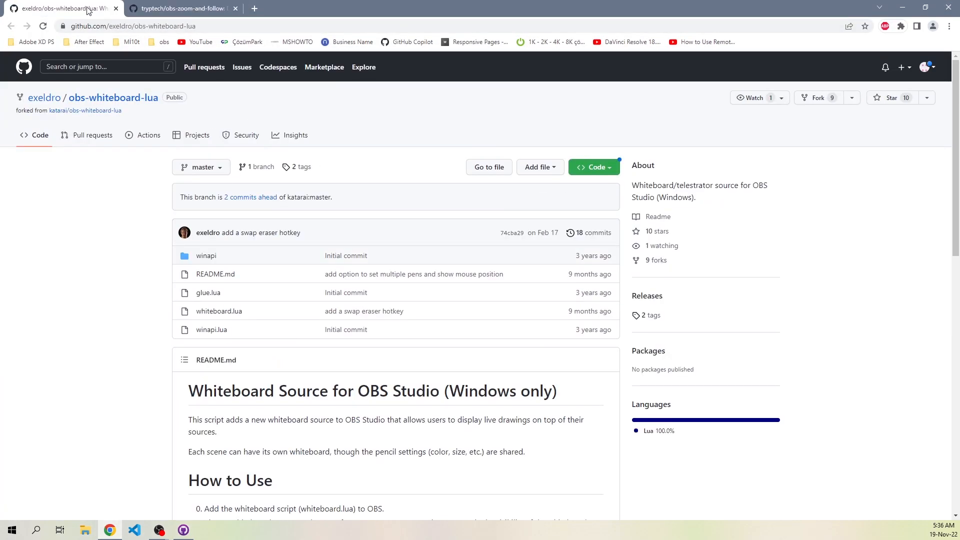
click(190, 26)
key(ctrl+c)
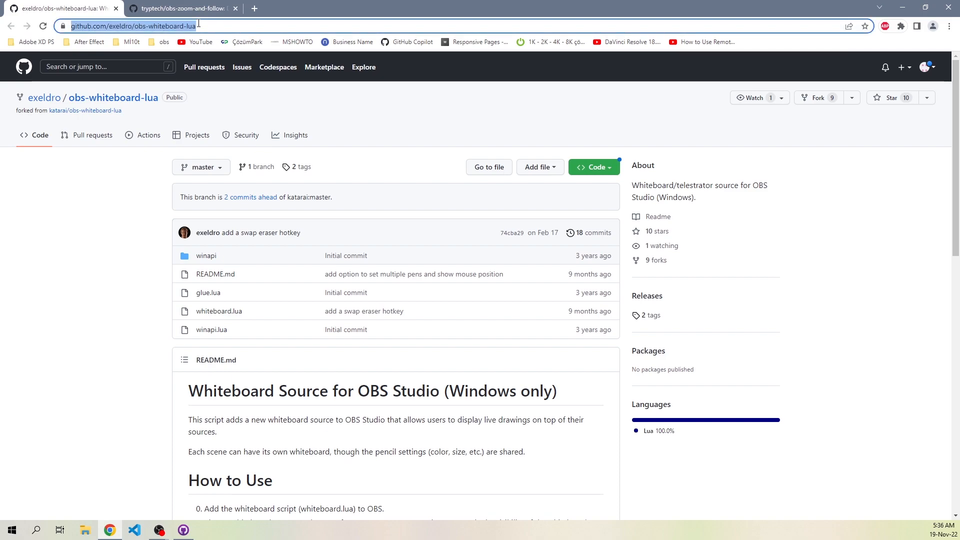
Switch back to GitHub Desktop and paste the copied address as the repository URL to clone
click(183, 529)
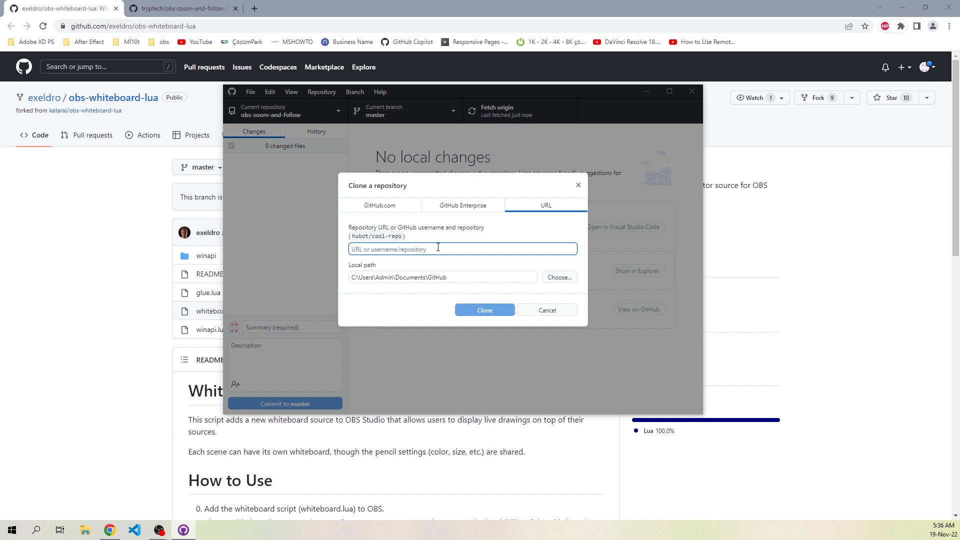
key(ctrl+v)
click(524, 211)
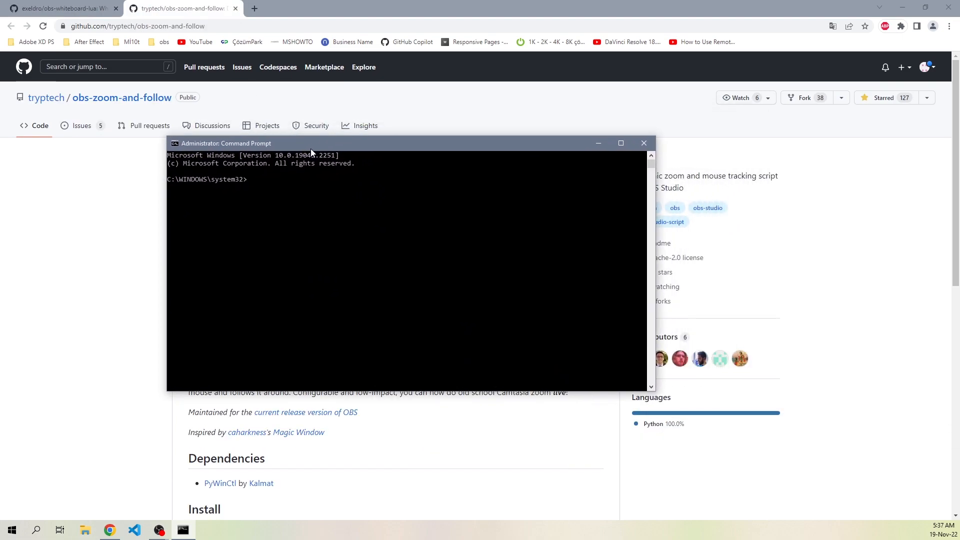
In Chrome, open the PyWinCtl link from the Install section of the obs-zoom-and-follow README in a separate page
drag(313, 149, 306, 164)
click(207, 4)
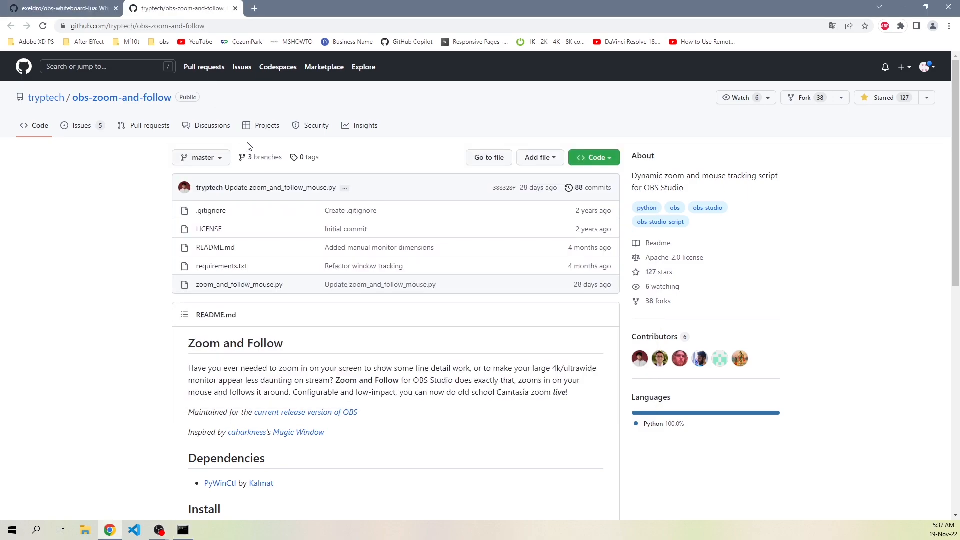
scroll(257, 294, down, 5)
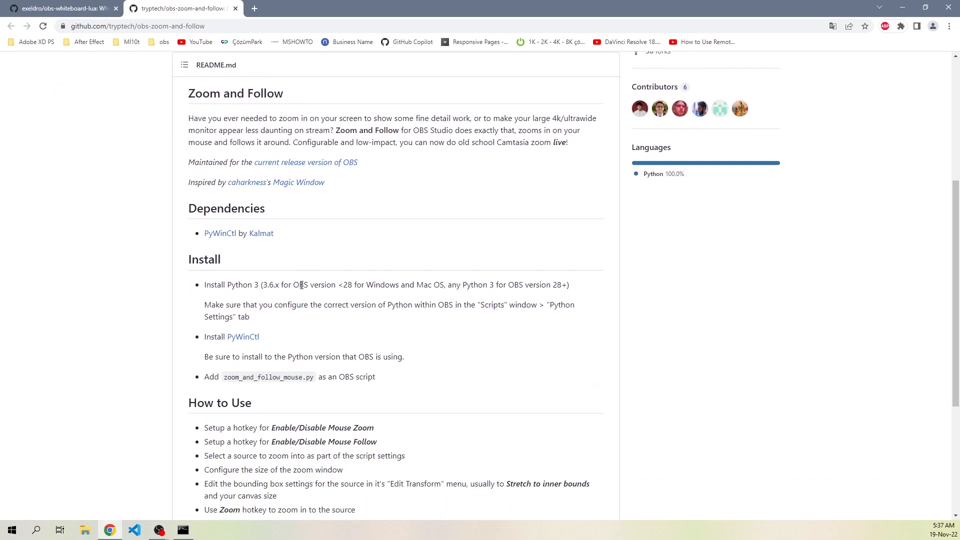
scroll(304, 280, down, 1)
scroll(328, 302, down, 1)
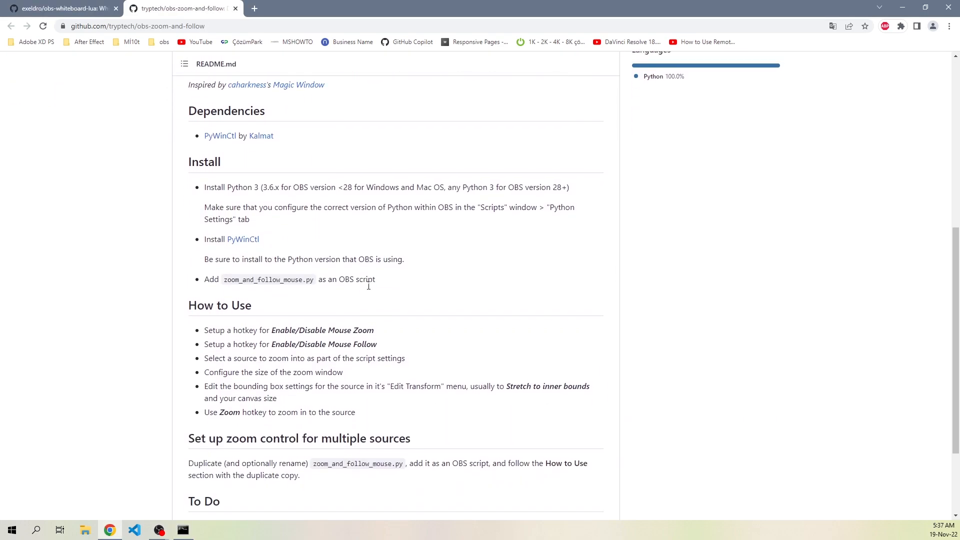
right_click(242, 242)
click(259, 248)
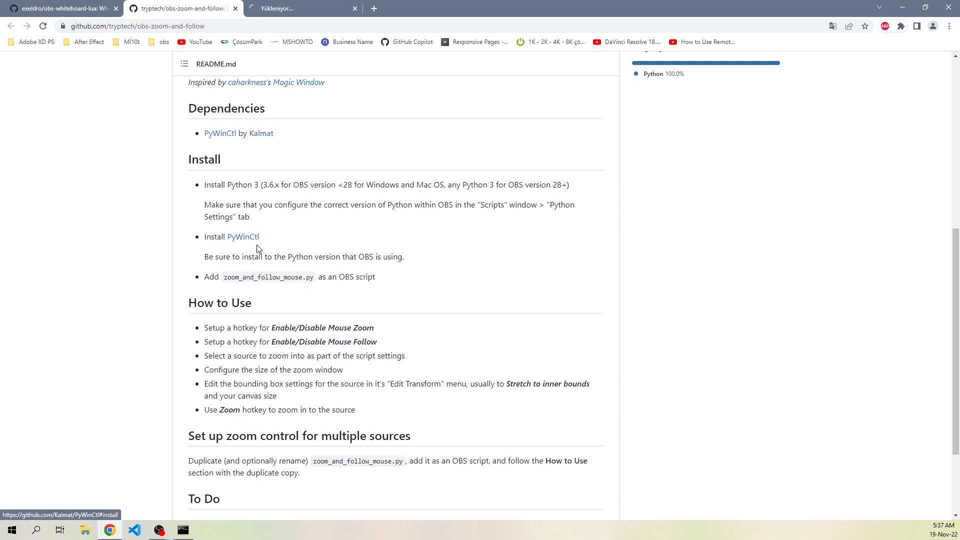
click(296, 13)
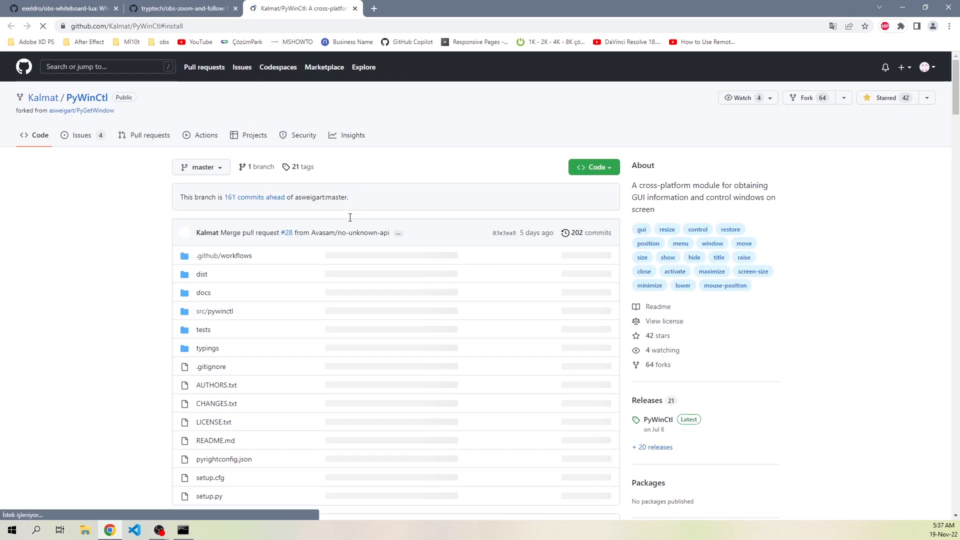
Copy the command "python3 -m pip install pywinctl" from the INSTALL section of the PyWinCtl README
scroll(345, 224, up, 3)
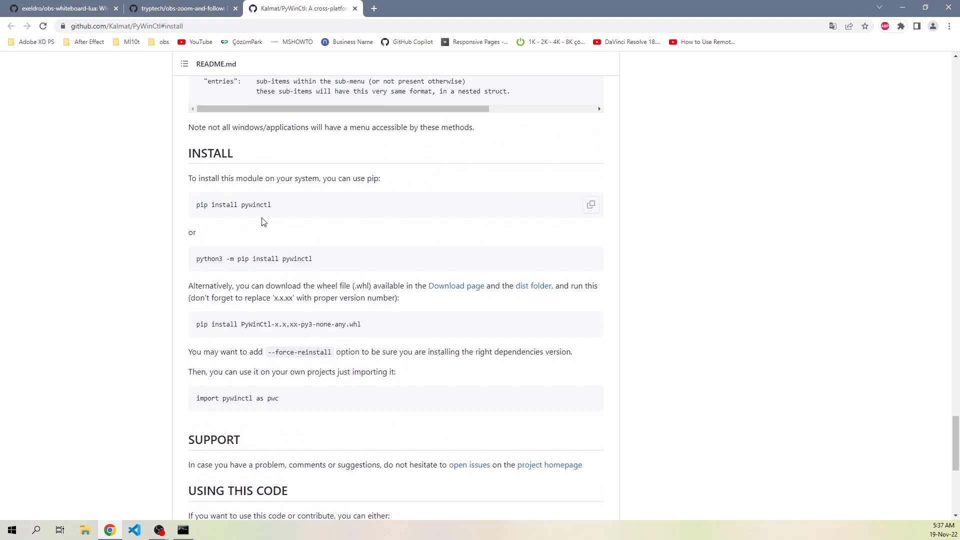
drag(279, 210, 226, 200)
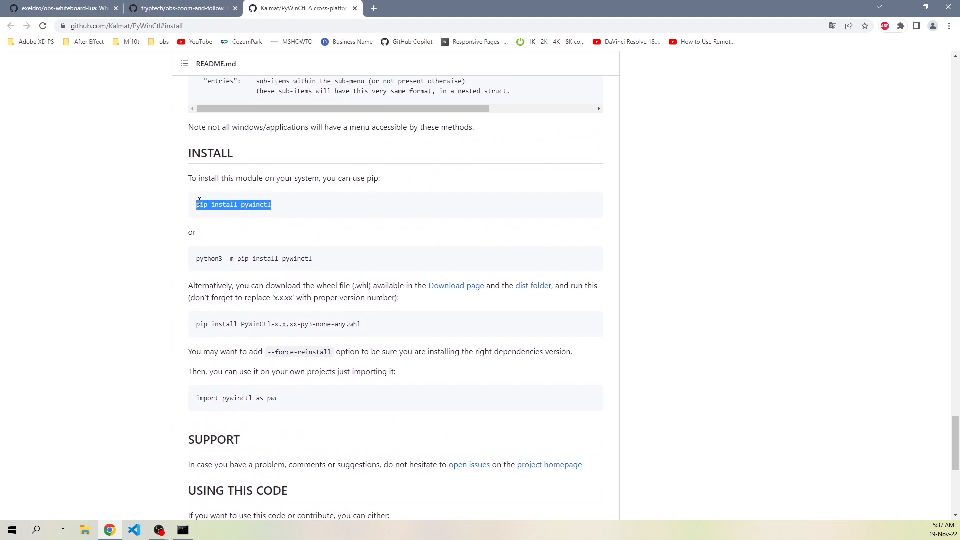
drag(314, 261, 195, 264)
key(ctrl+c)
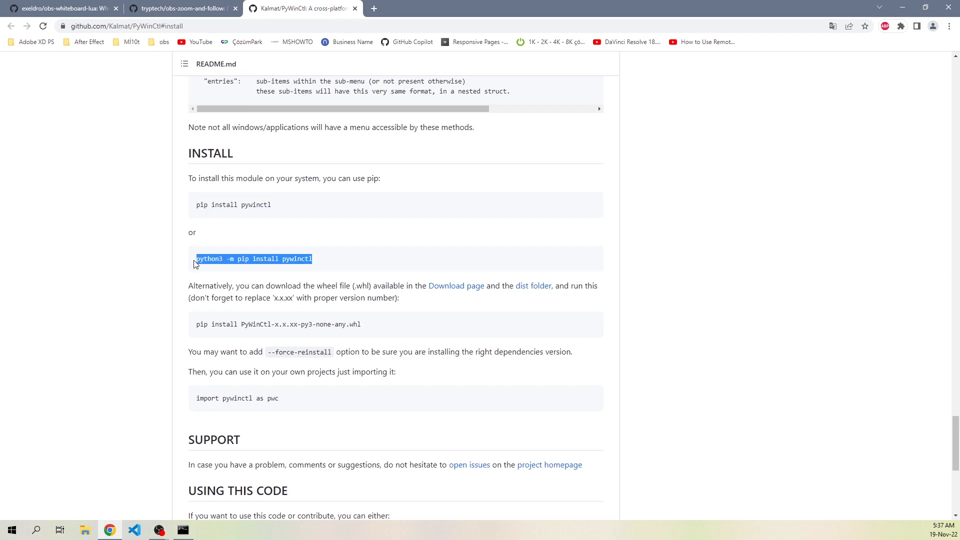
Run "python -m pip install pywinctl" in Command Prompt by adapting the copied command, then close the console
click(192, 532)
click(326, 258)
key(ctrl+v)
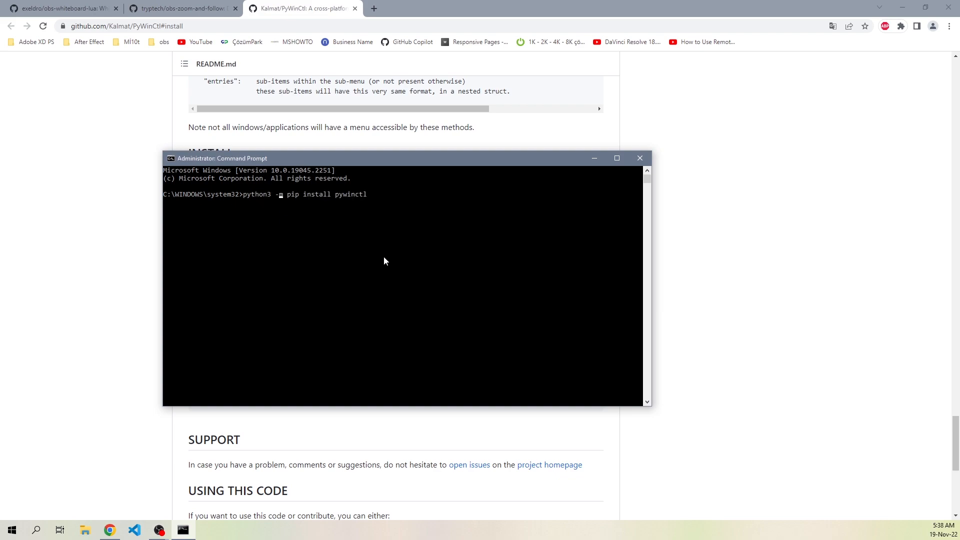
key(BackSpace)
key(Return)
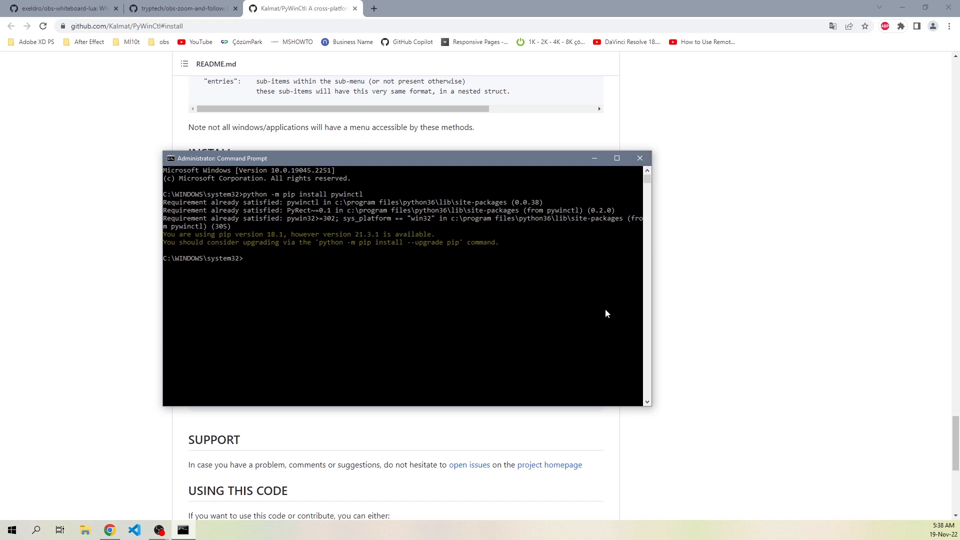
click(640, 159)
click(250, 283)
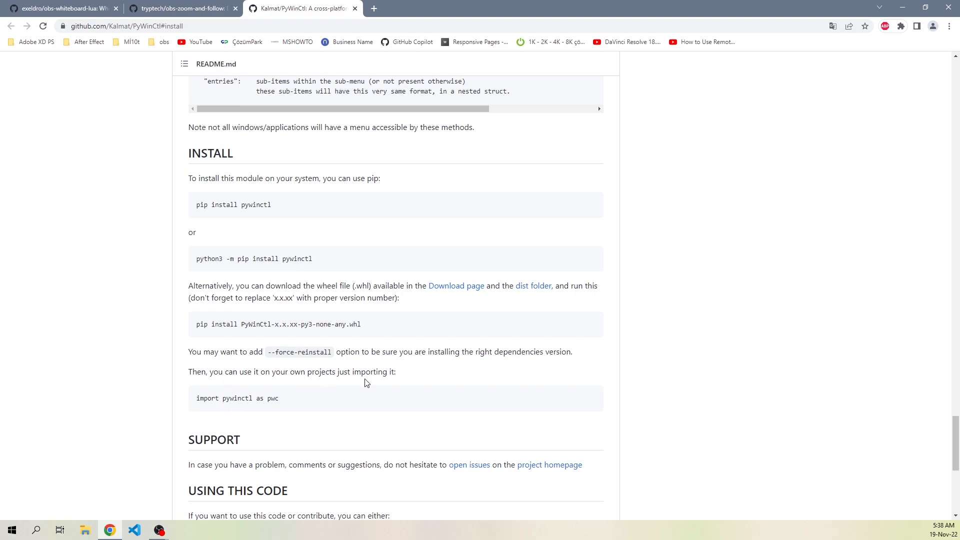
Close the PyWinCtl page and go back to the obs-whiteboard-lua repository page
scroll(295, 399, down, 1)
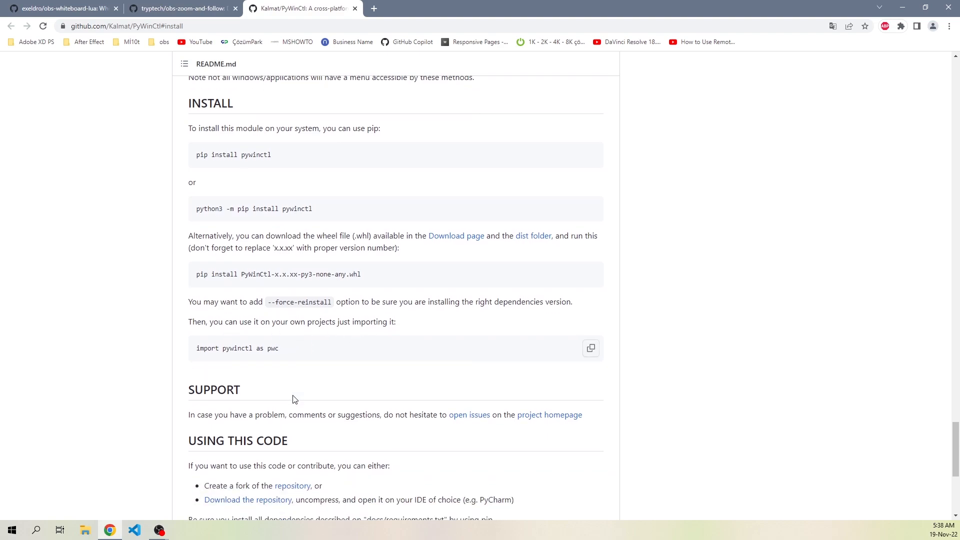
scroll(295, 353, up, 4)
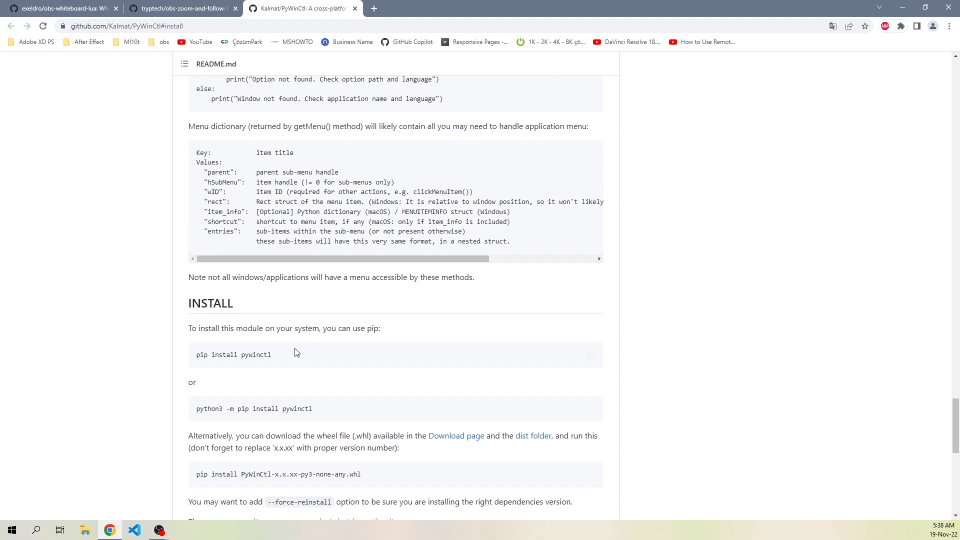
click(355, 9)
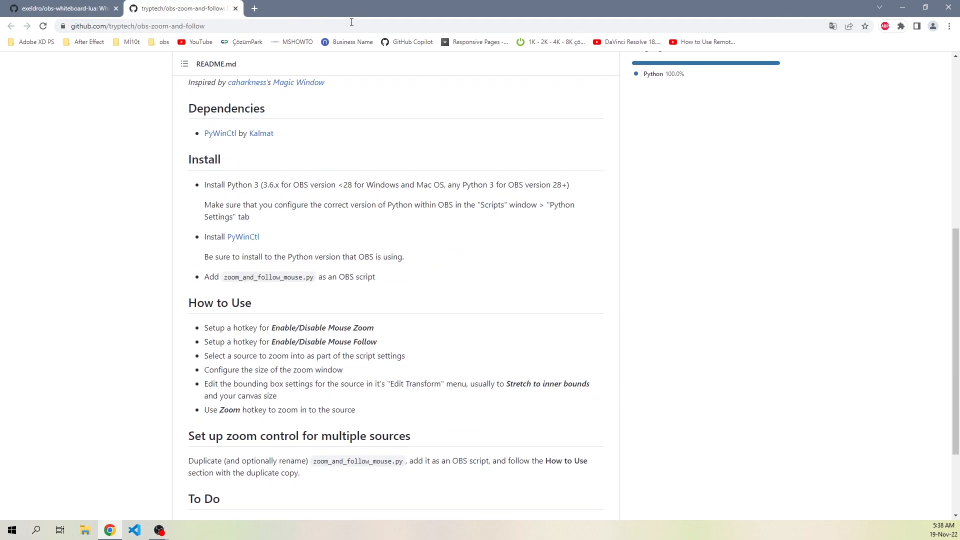
click(38, 7)
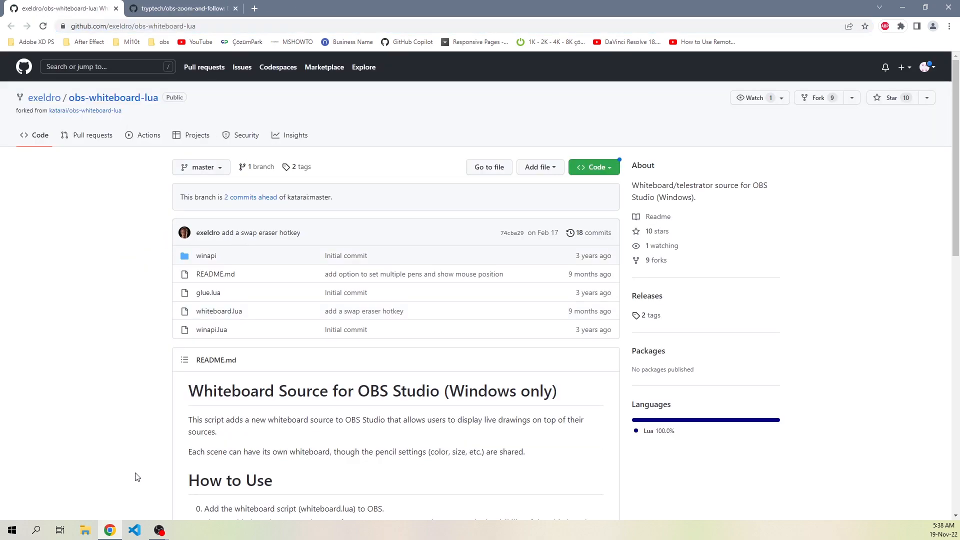
Switch to the OBS Scripts window and select the zoom_and_follow_mouse.py script
click(159, 529)
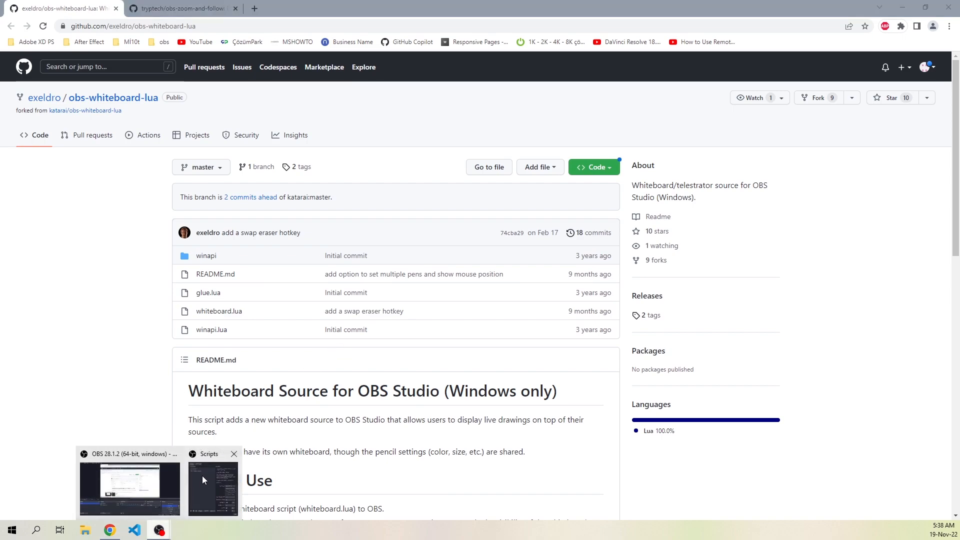
click(146, 484)
click(163, 530)
click(218, 495)
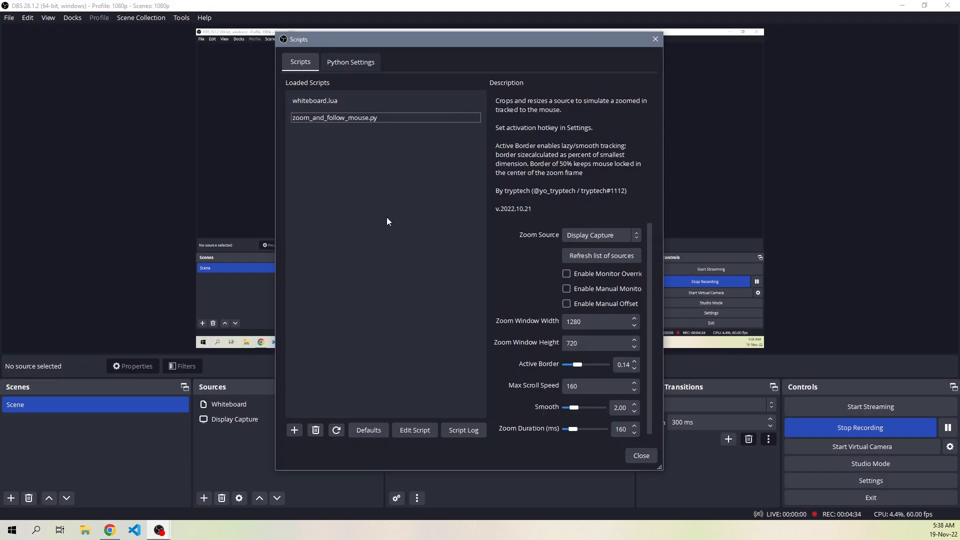
click(342, 125)
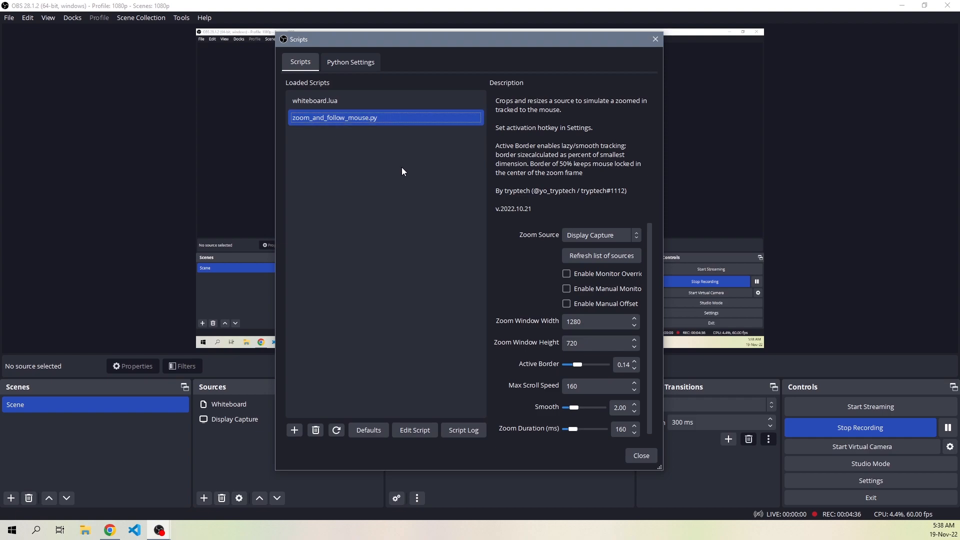
Browse to zoom_and_follow_mouse.py in Documents > GitHub > obs-zoom-and-follow as a script to add, and cancel without adding it
click(295, 430)
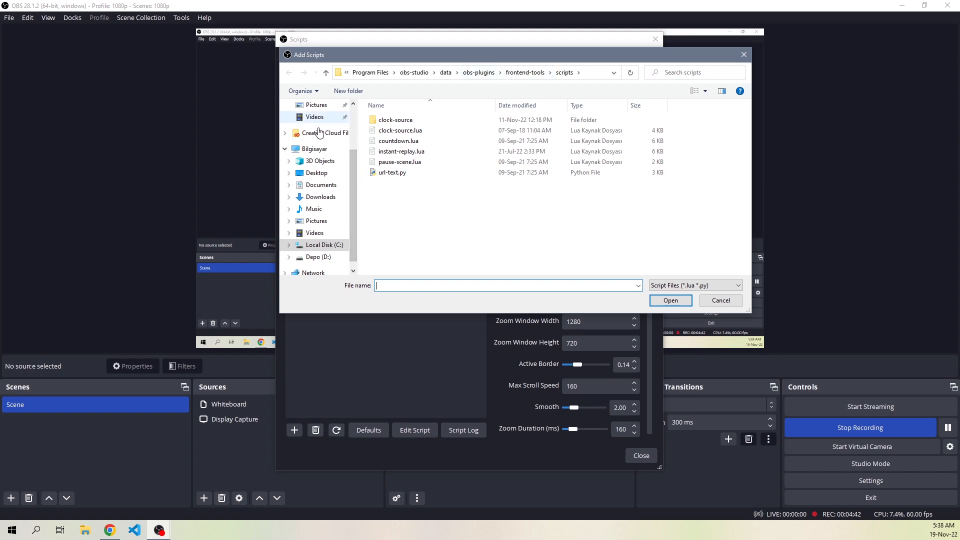
click(319, 185)
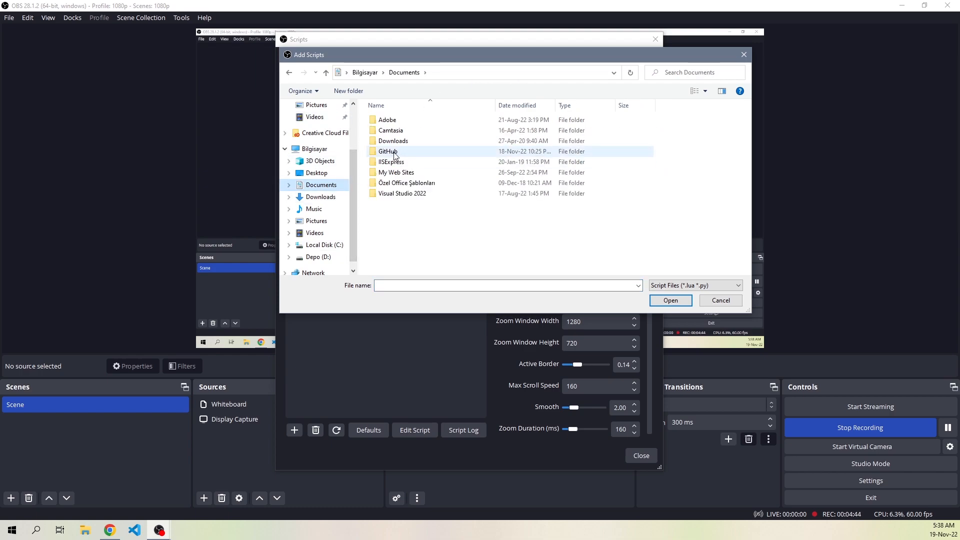
double_click(394, 152)
double_click(426, 141)
click(408, 131)
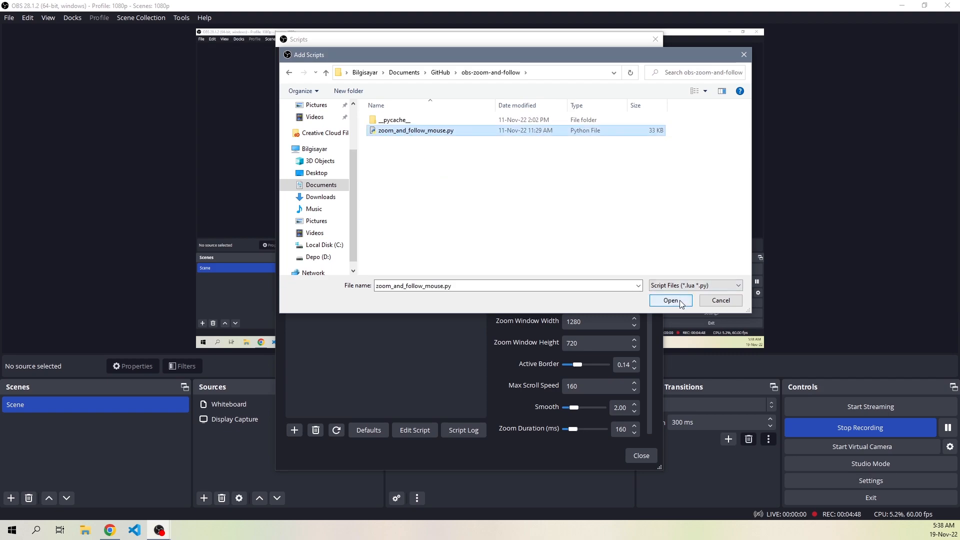
click(719, 300)
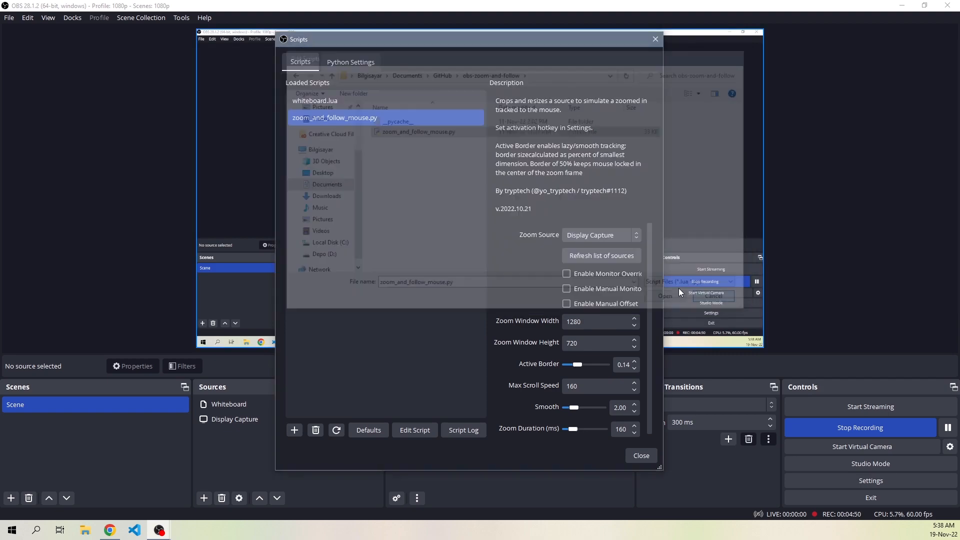
Reselect Display Capture as the zoom source of the zoom_and_follow_mouse.py script
click(584, 236)
click(587, 241)
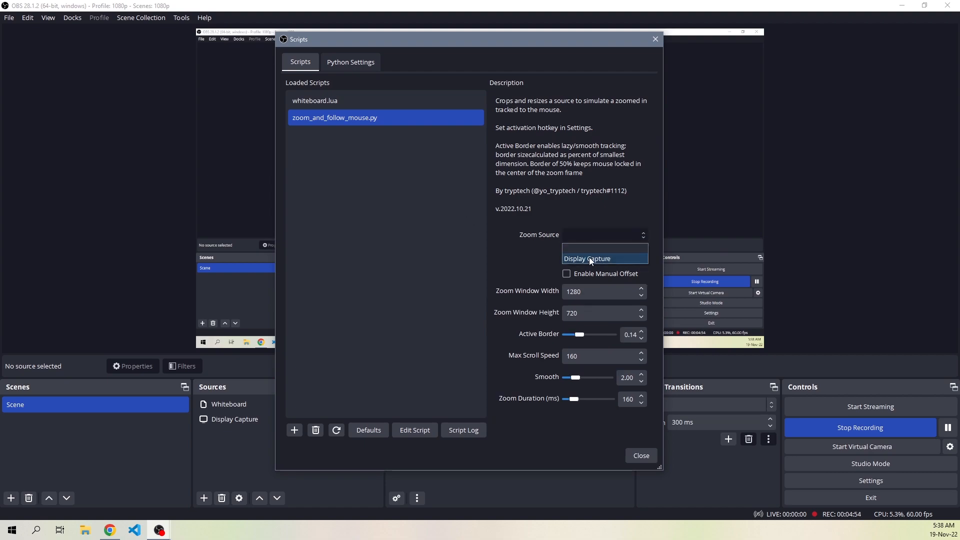
click(589, 257)
click(585, 344)
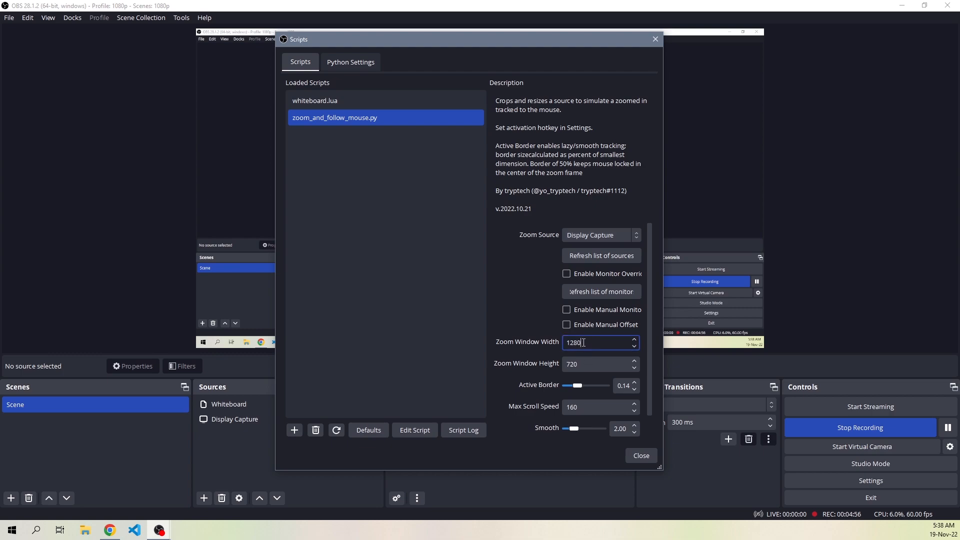
key(Tab)
drag(650, 374, 659, 336)
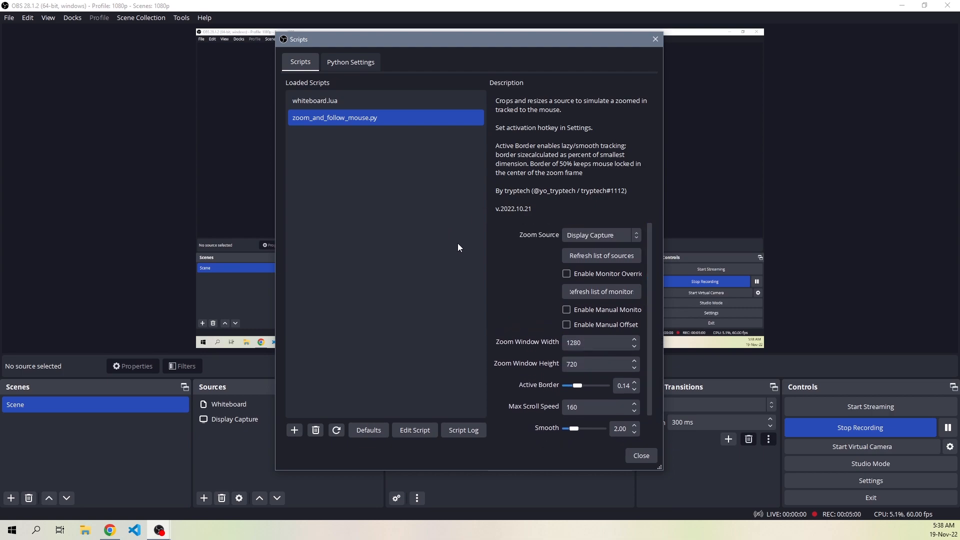
Show the whiteboard.lua settings, browse to whiteboard.lua in Documents > GitHub > obs-whiteboard-lua as a script to add, and cancel
click(319, 106)
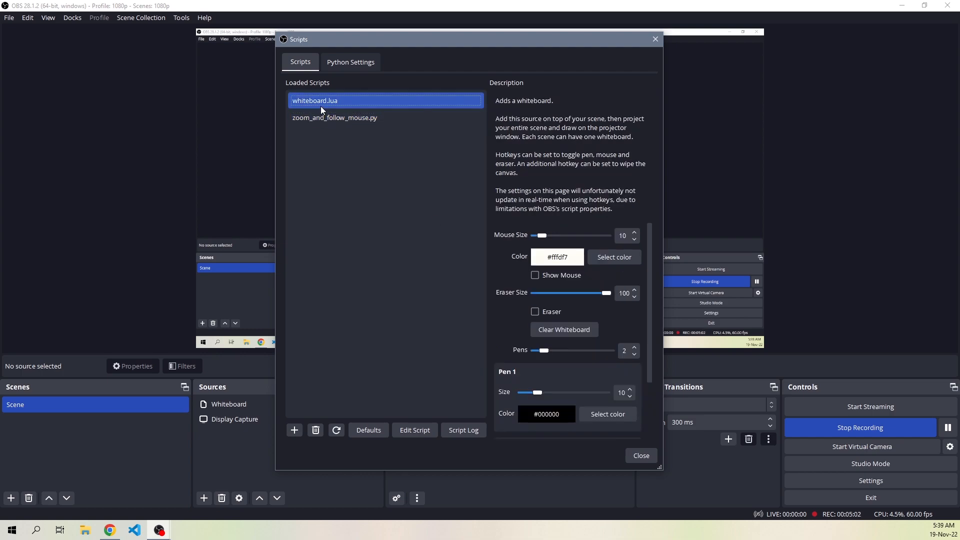
click(294, 430)
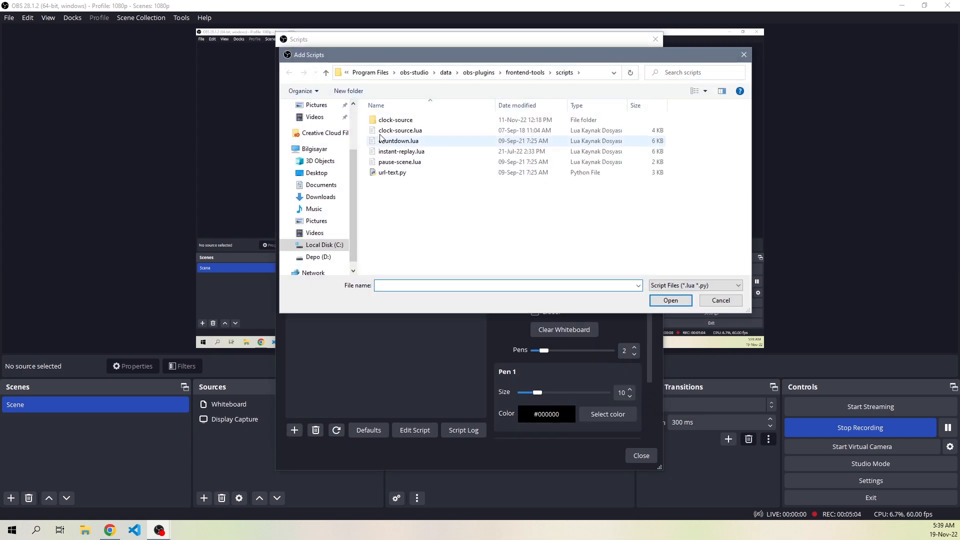
click(319, 185)
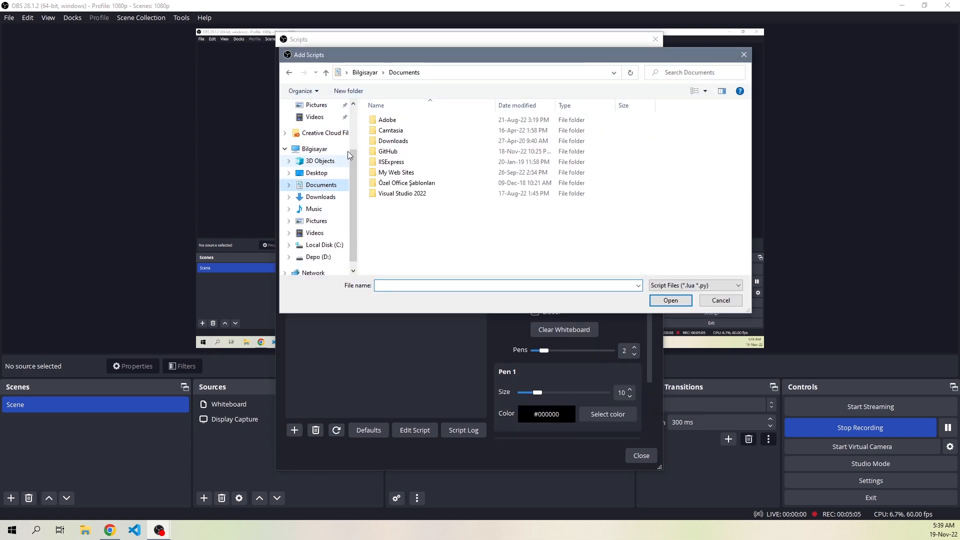
double_click(395, 151)
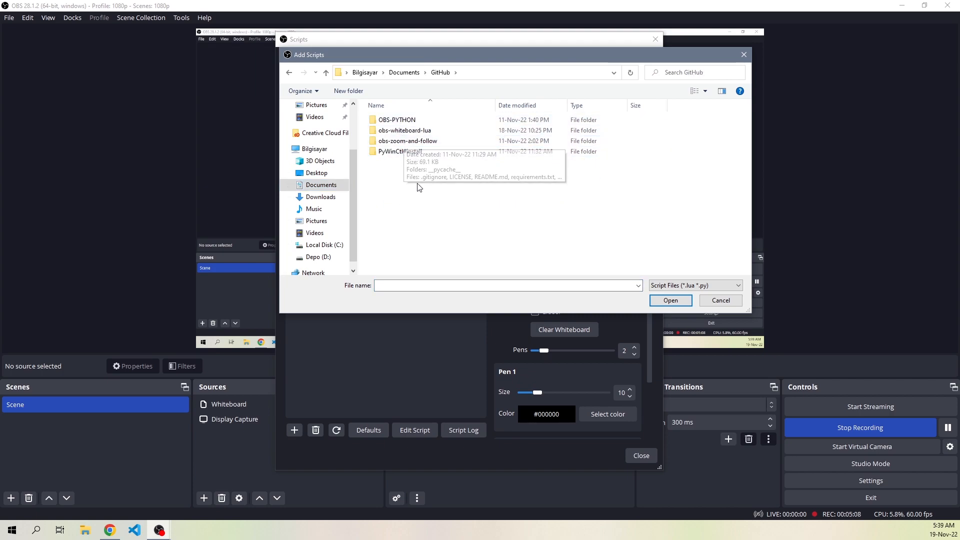
click(426, 131)
double_click(426, 130)
click(421, 143)
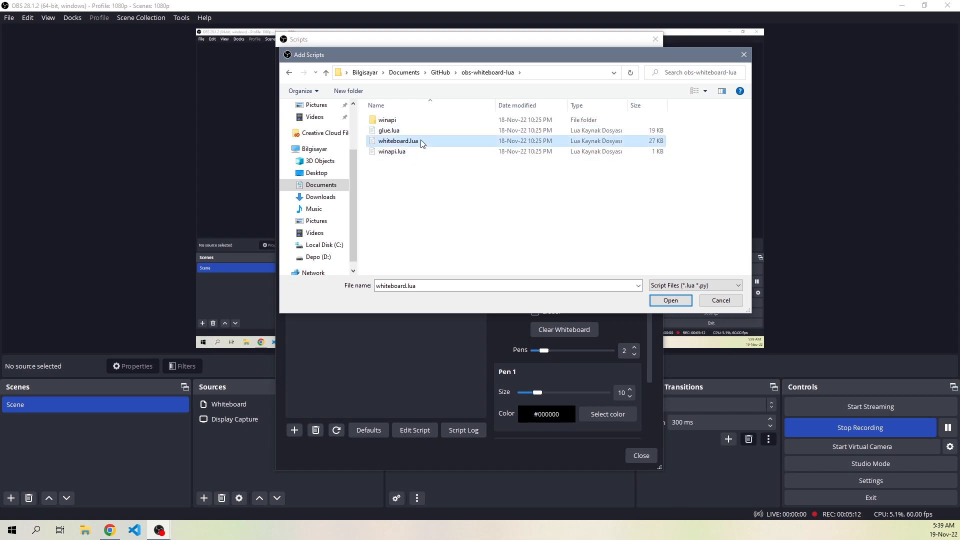
click(715, 303)
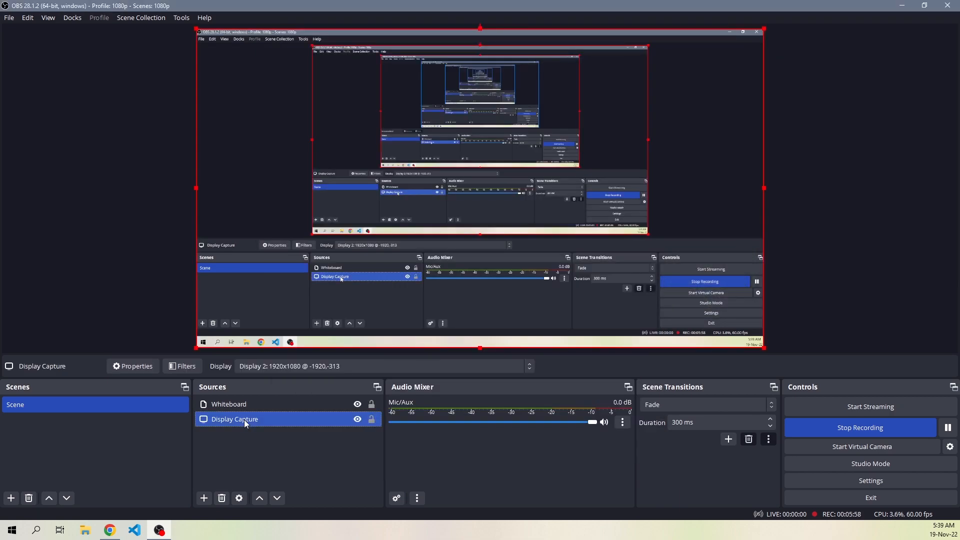
ctrl+click(236, 403)
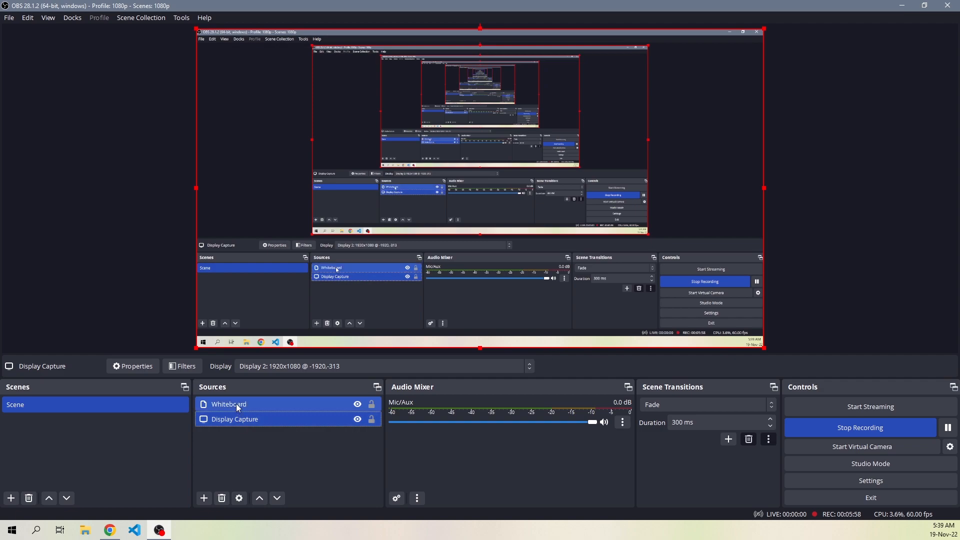
click(236, 404)
click(245, 421)
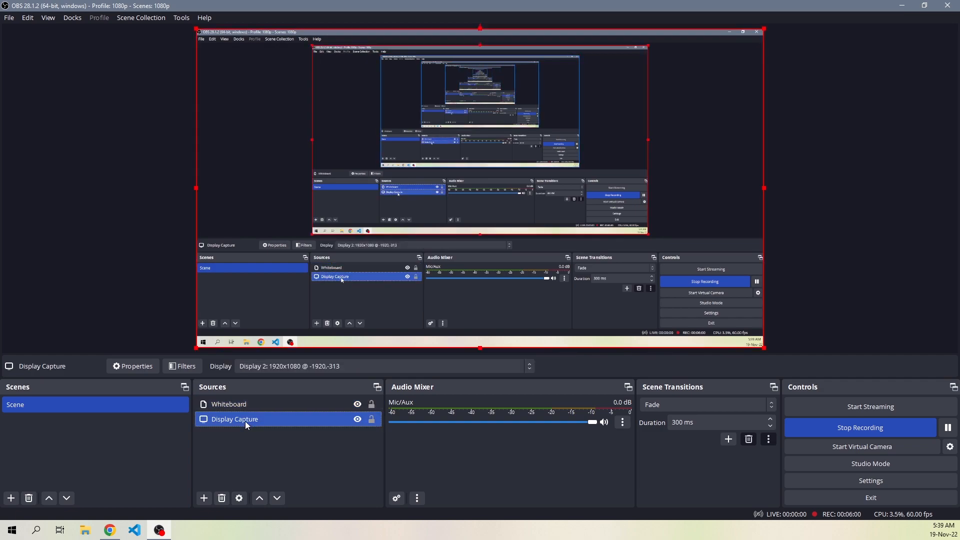
click(231, 404)
right_click(231, 403)
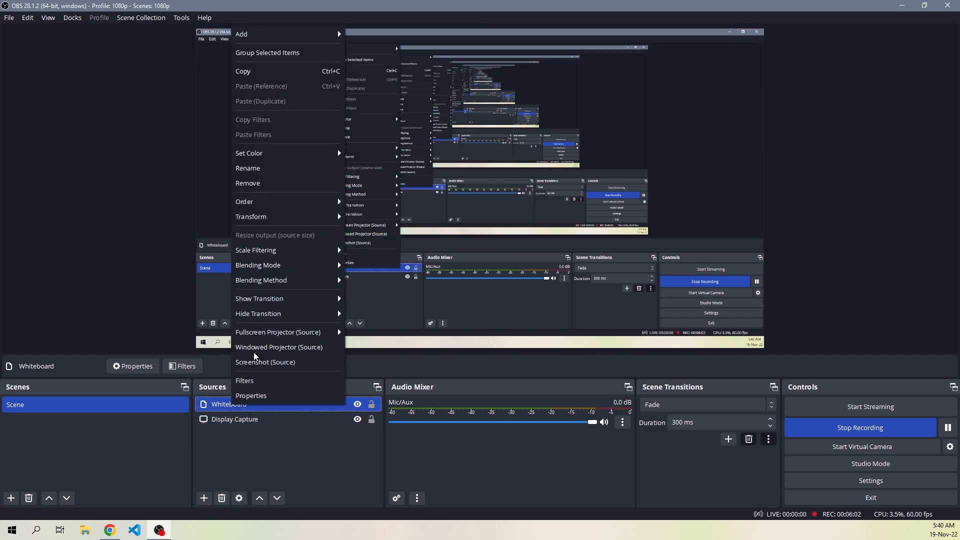
Open the Edit Transform settings of the Display Capture source and choose Center as its positional alignment
click(231, 423)
right_click(230, 422)
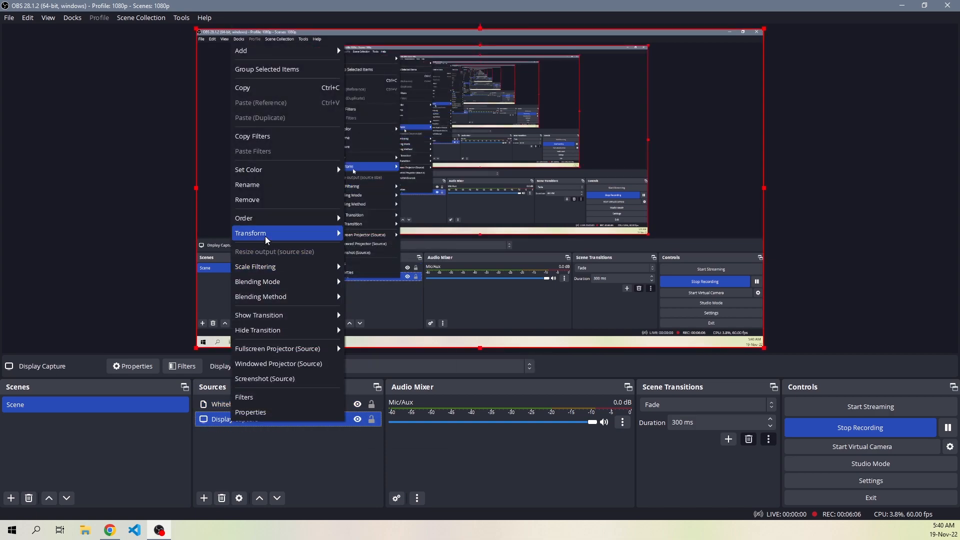
mouse_move(266, 241)
click(373, 236)
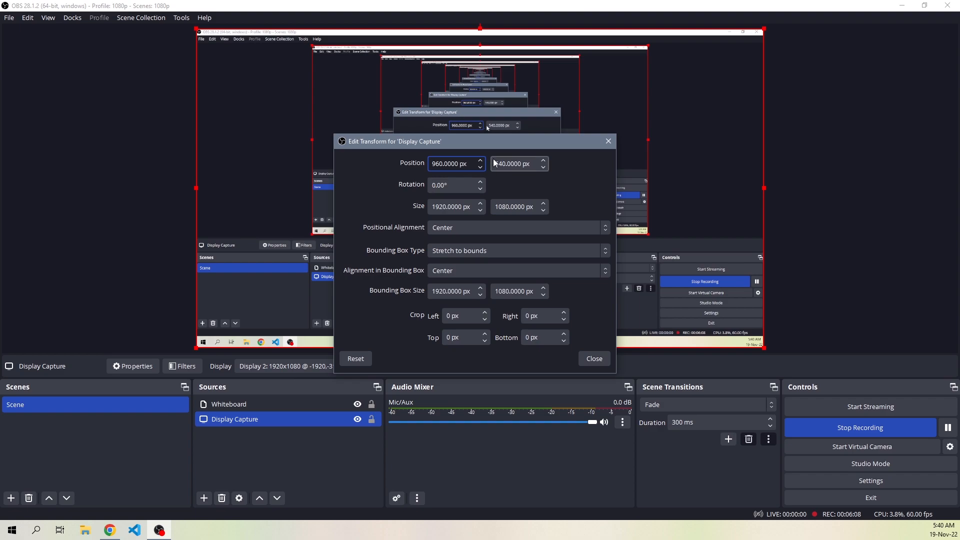
click(465, 229)
click(455, 278)
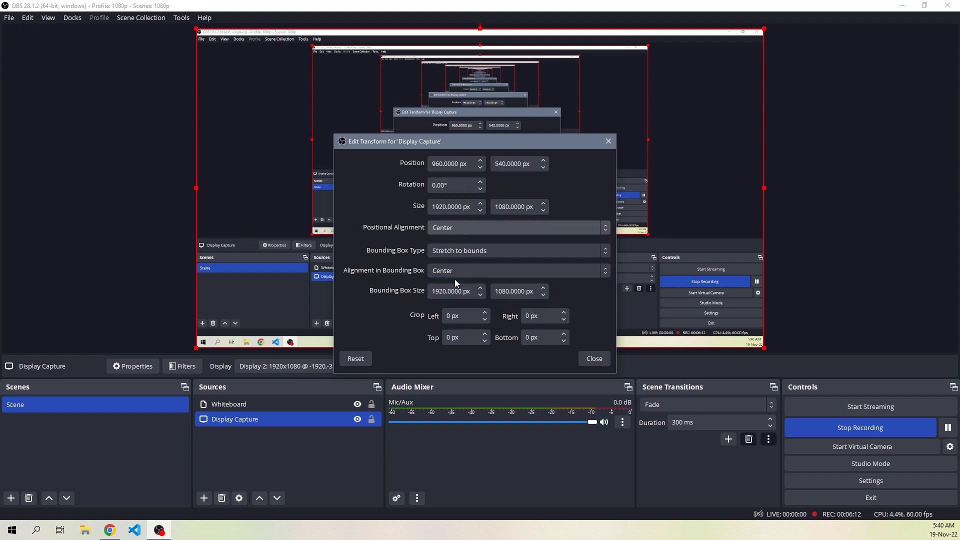
Try Top Left positional alignment with the No bounds bounding box type on the Display Capture source
click(455, 227)
click(455, 235)
click(452, 253)
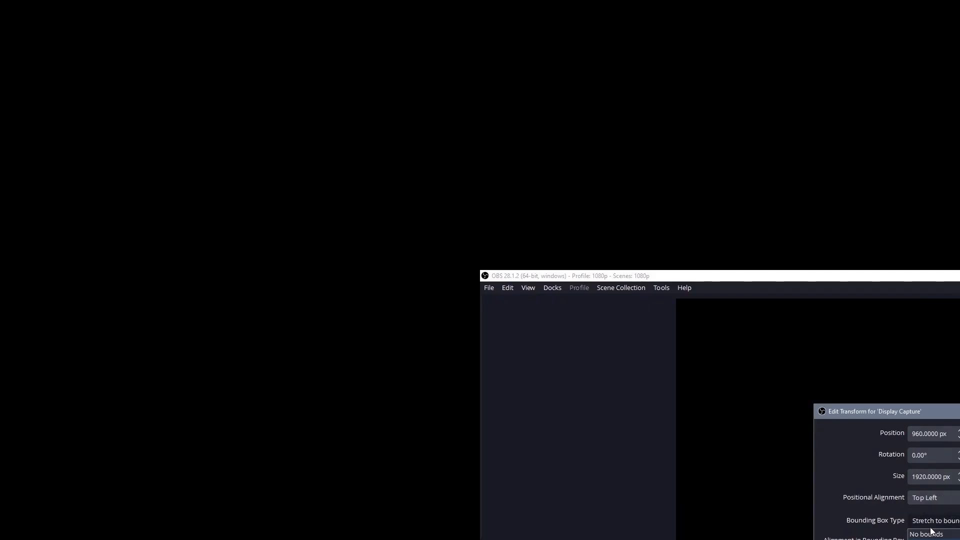
click(931, 533)
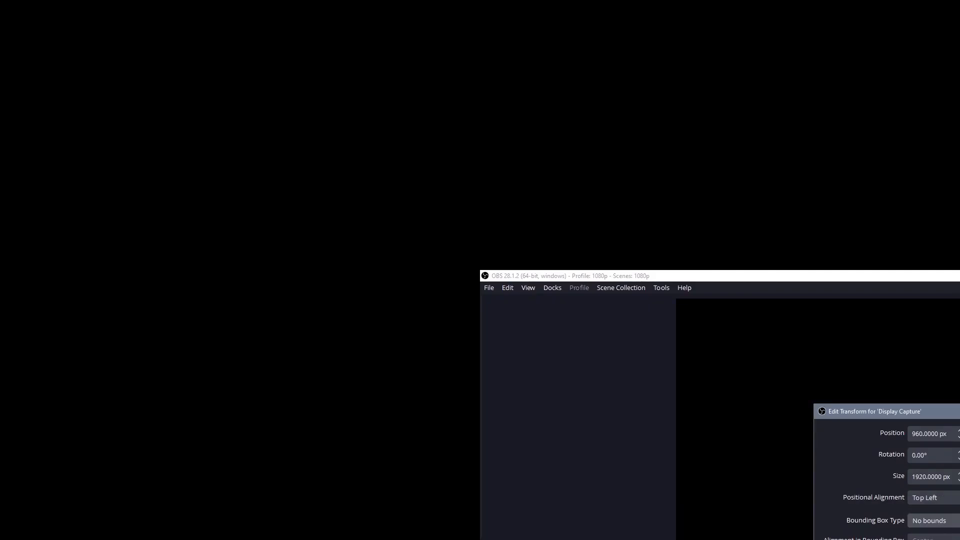
Set the Display Capture's positional alignment to Center and its bounding box type to Stretch to bounds
click(933, 499)
click(453, 279)
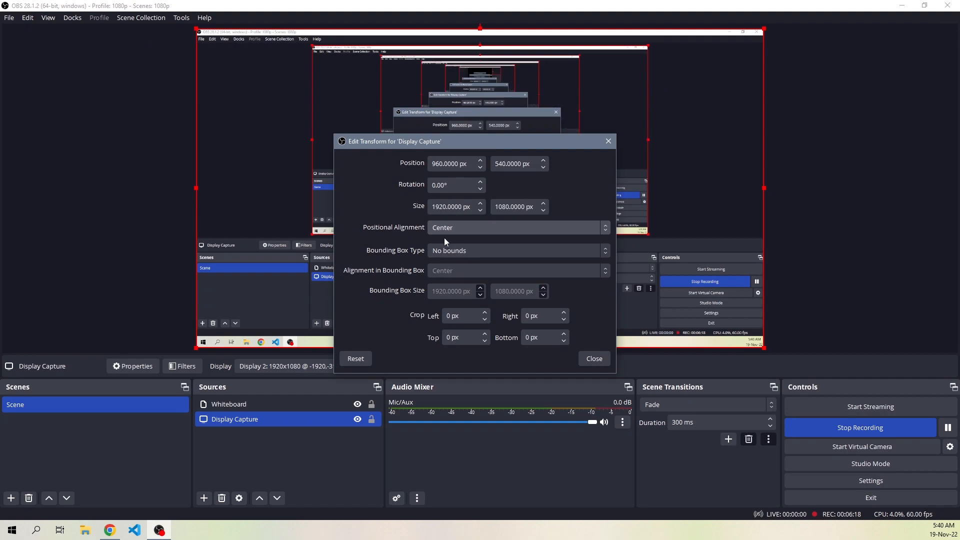
click(449, 255)
click(451, 272)
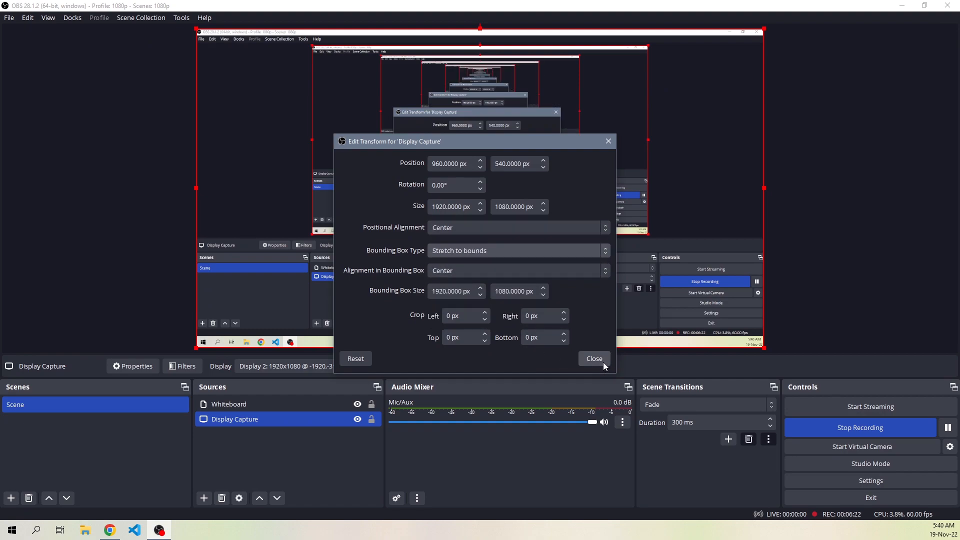
Try moving the Display Capture in the preview, return it to its original position, and close its transform settings
drag(249, 60, 320, 107)
drag(442, 191, 375, 144)
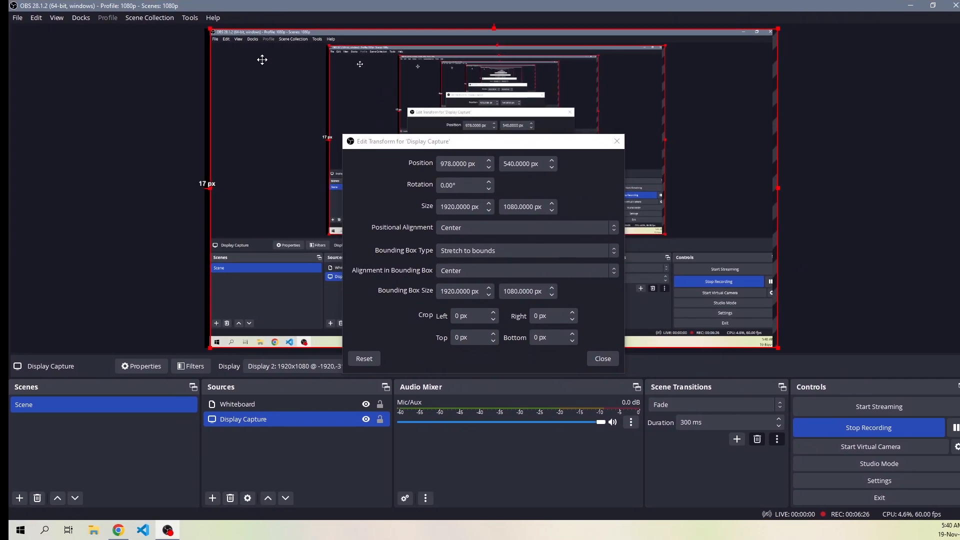
drag(262, 60, 257, 58)
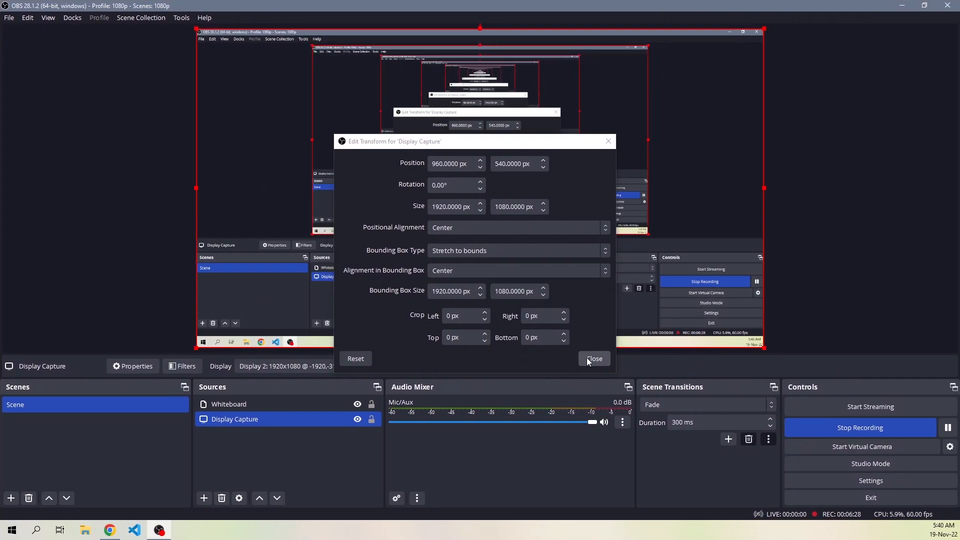
click(586, 359)
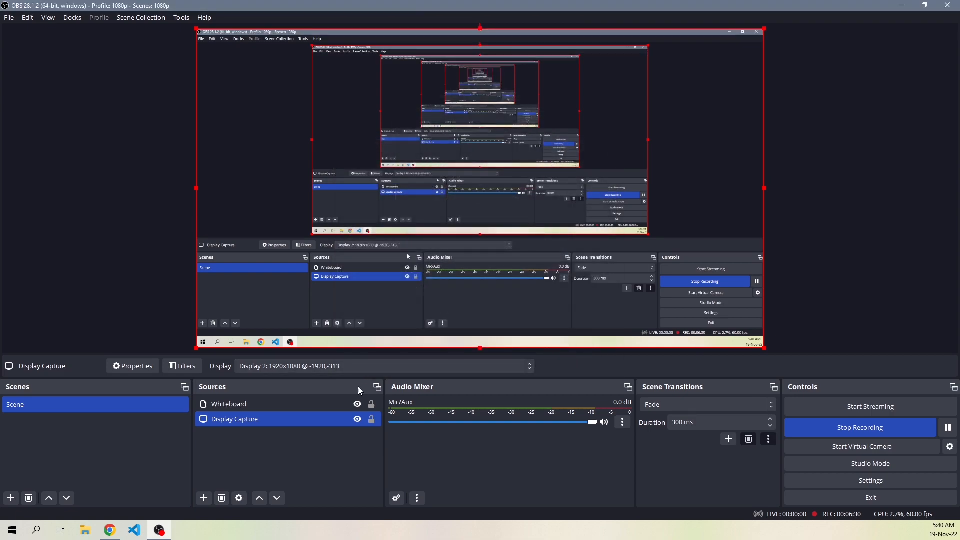
Review the hotkeys assigned to mouse zoom, mouse follow, clearing the whiteboard and the whiteboard pens in Settings
click(867, 482)
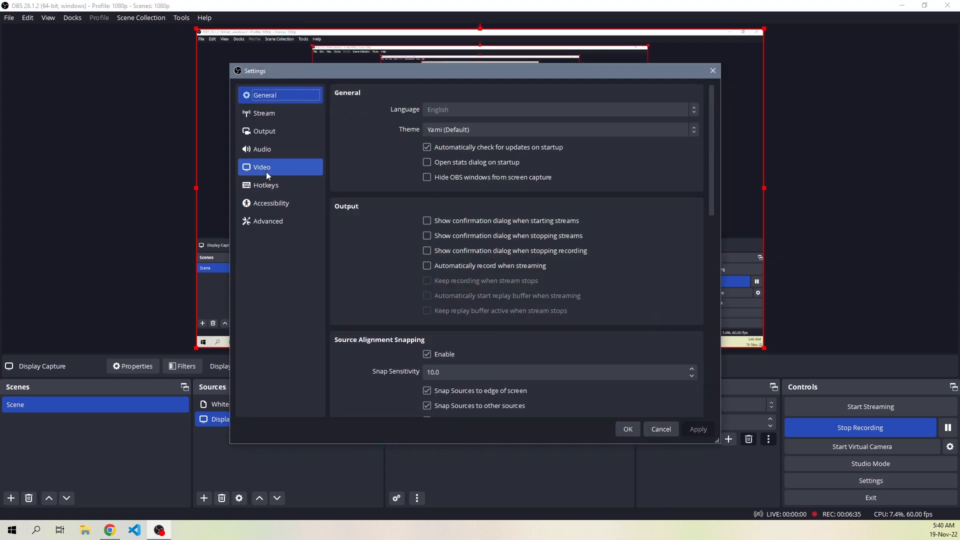
click(272, 184)
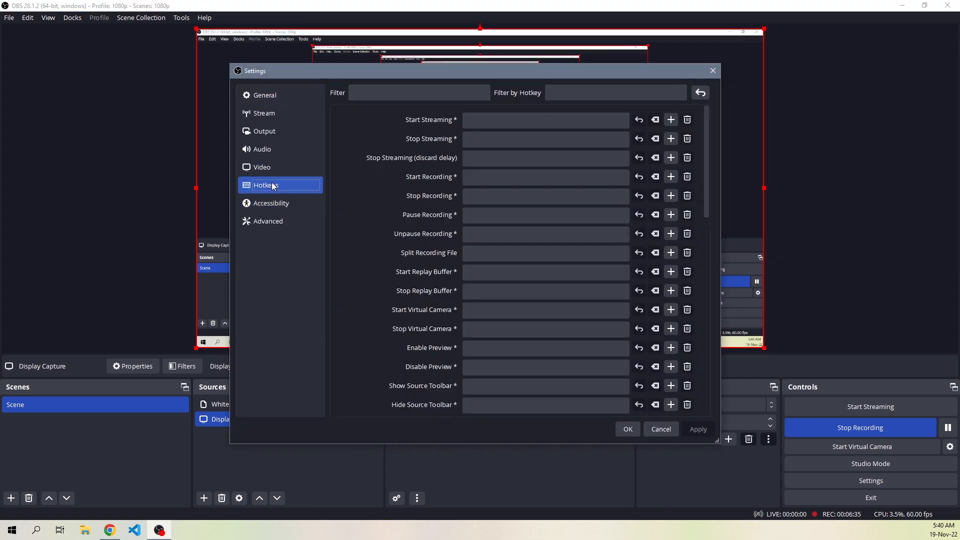
scroll(382, 256, down, 10)
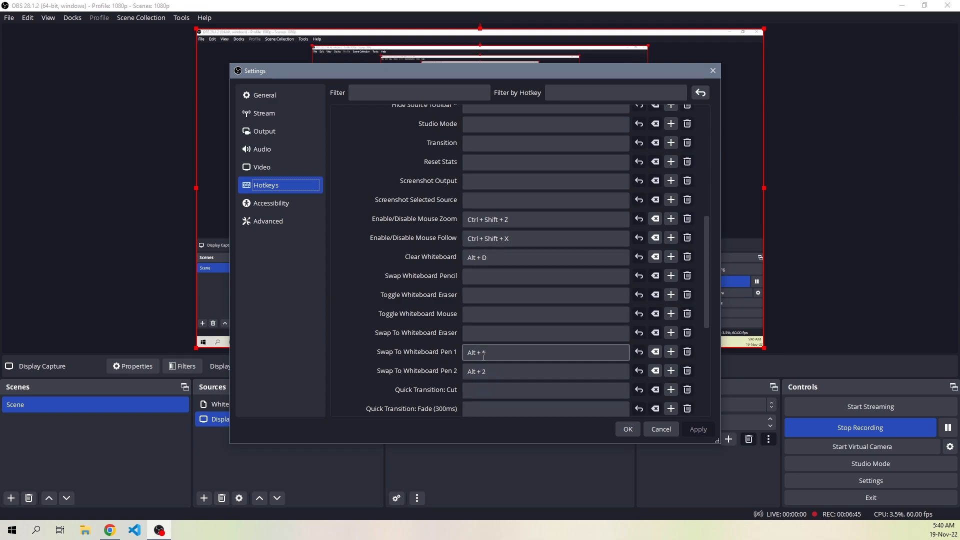
click(628, 429)
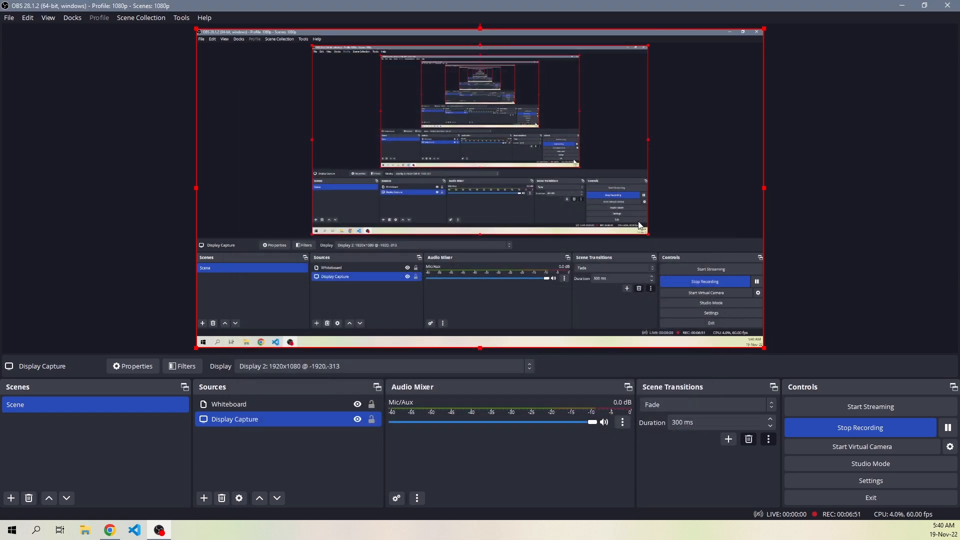
Deselect the source, open a windowed projector of the preview and maximize it
click(92, 180)
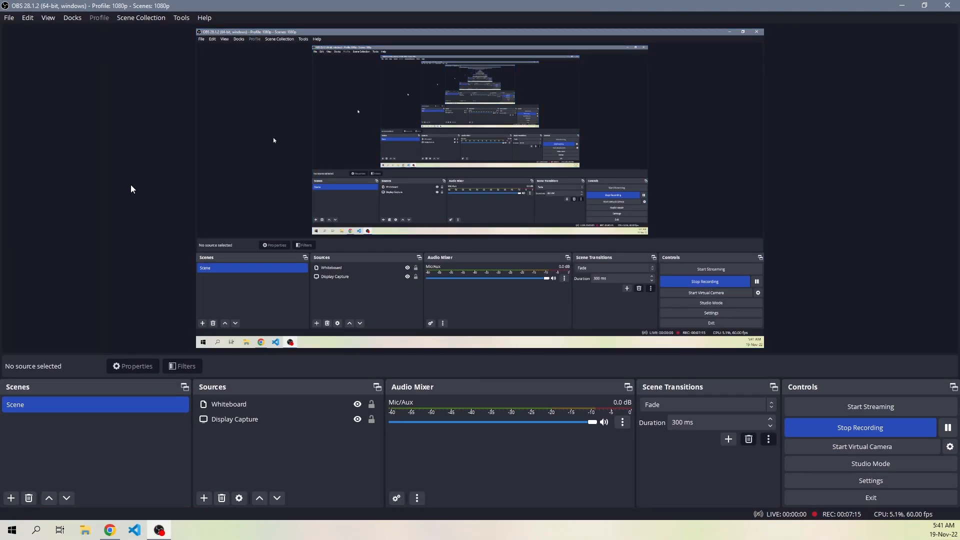
right_click(414, 143)
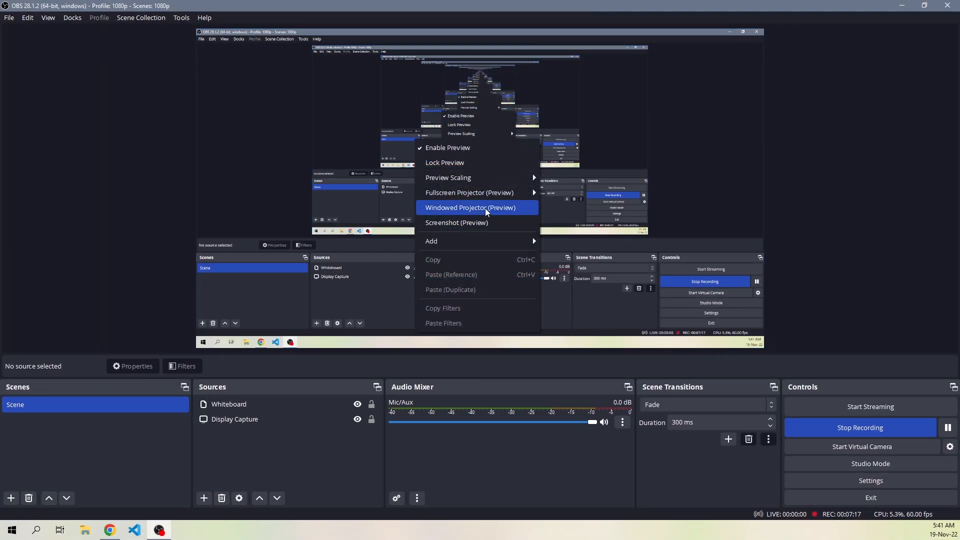
click(484, 207)
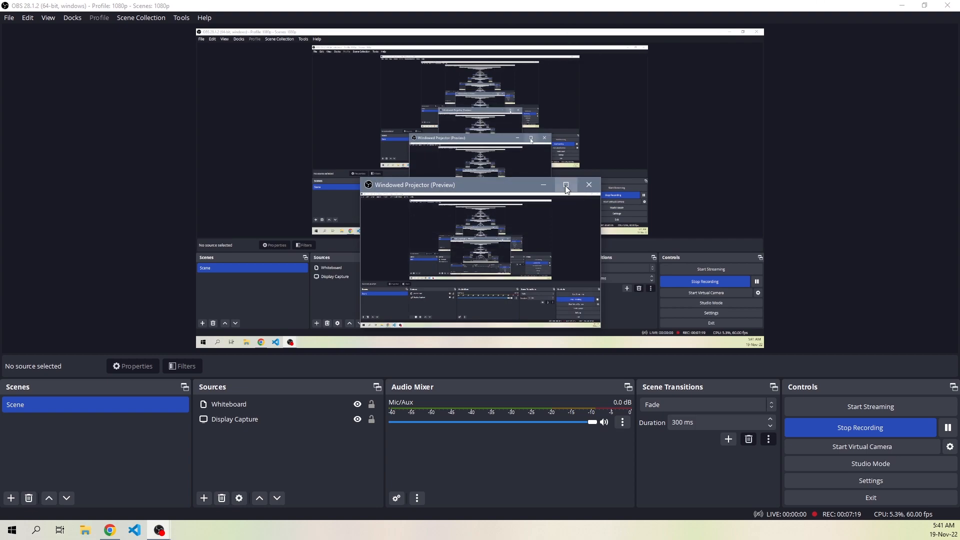
click(566, 185)
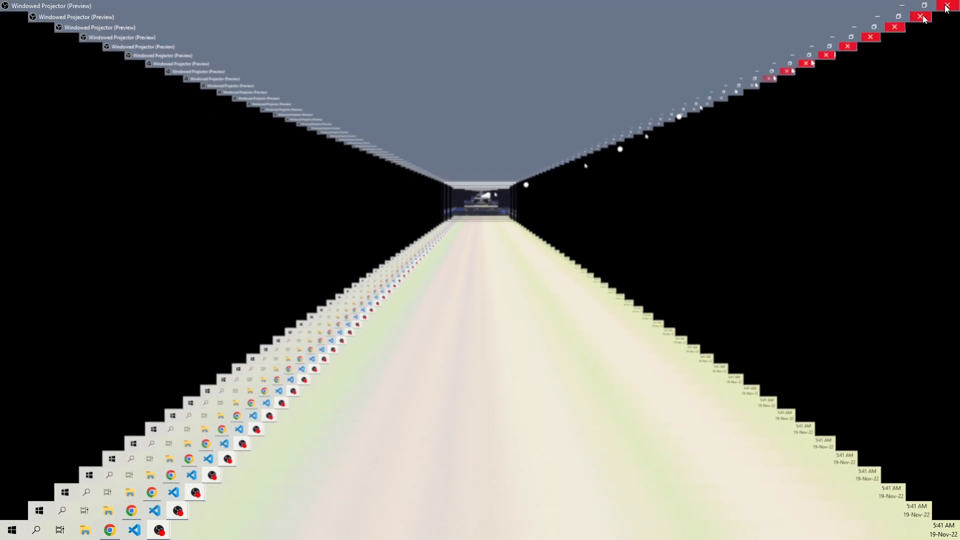
Restore the preview projector to a floating window, enlarge it and place it over the upper middle of the main preview
click(923, 6)
mouse_move(468, 185)
mouse_down()
mouse_move(178, 105)
mouse_move(279, 129)
mouse_move(487, 97)
mouse_move(440, 116)
mouse_up()
drag(570, 258, 661, 326)
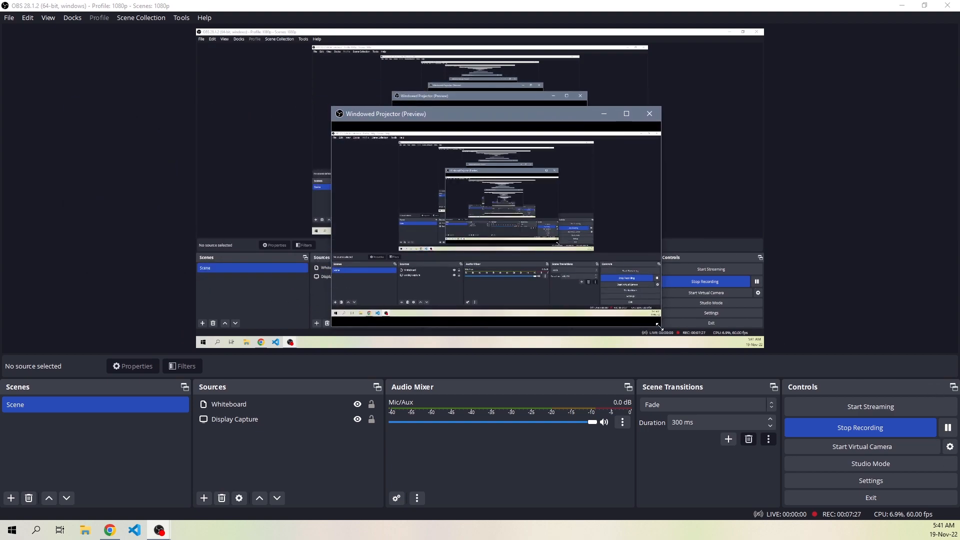
drag(477, 117, 442, 90)
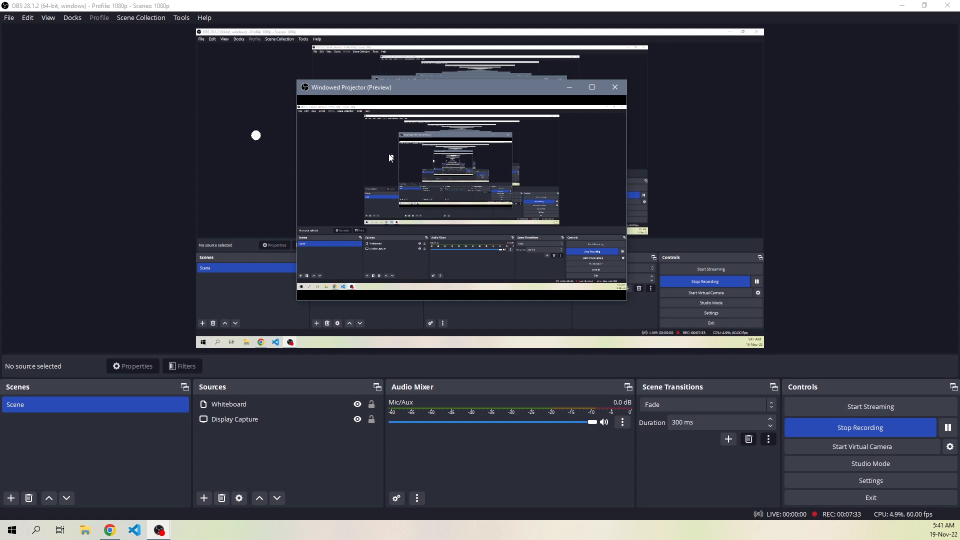
Draw several freehand lines and loops on the whiteboard inside the windowed projector, and clear the whiteboard
mouse_move(350, 124)
mouse_down()
mouse_move(283, 200)
mouse_move(476, 59)
mouse_move(442, 199)
mouse_move(455, 319)
mouse_up()
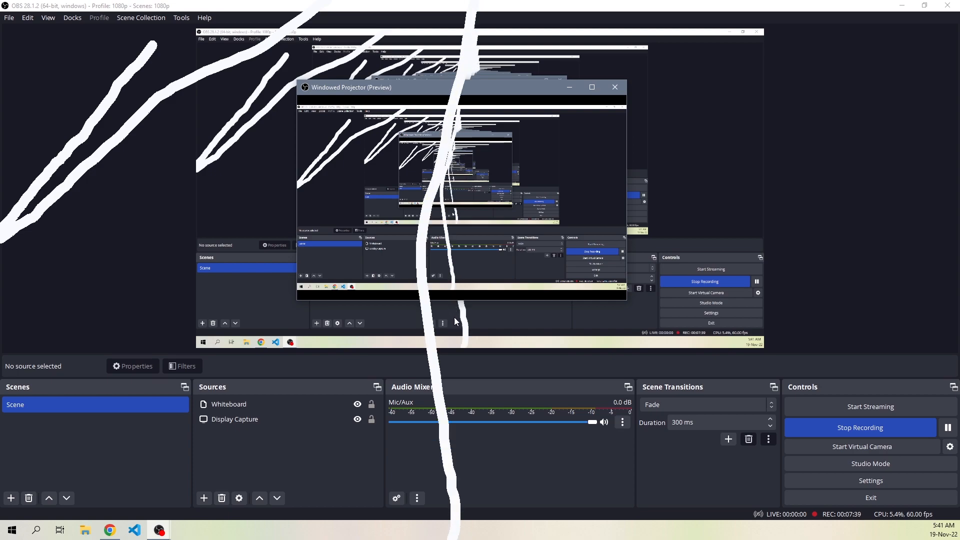
mouse_move(482, 536)
mouse_down()
mouse_move(527, 350)
mouse_move(637, 340)
mouse_move(845, 245)
mouse_move(729, 203)
mouse_up()
drag(548, 174, 585, 188)
drag(606, 137, 642, 110)
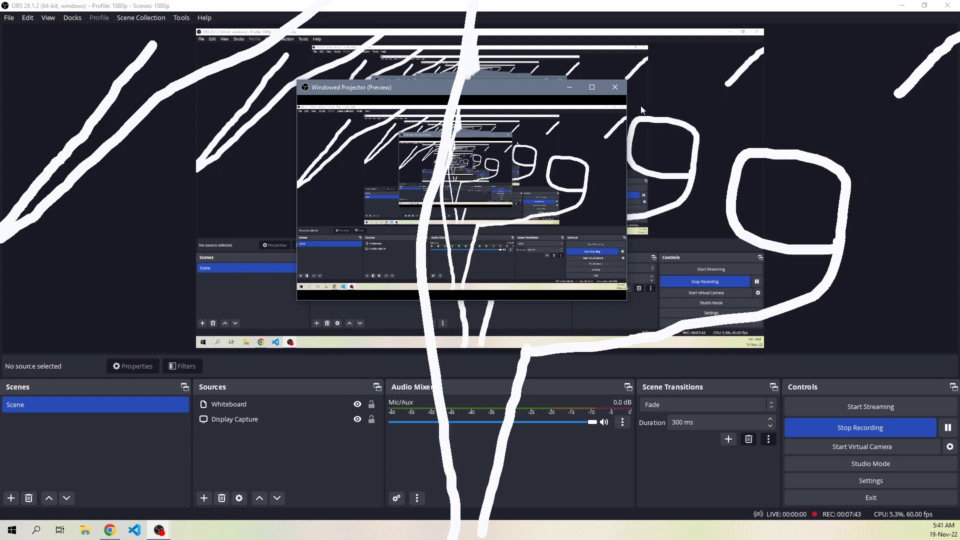
mouse_move(800, 134)
mouse_down()
mouse_move(649, 75)
mouse_move(130, 280)
mouse_move(250, 252)
mouse_move(334, 251)
mouse_up()
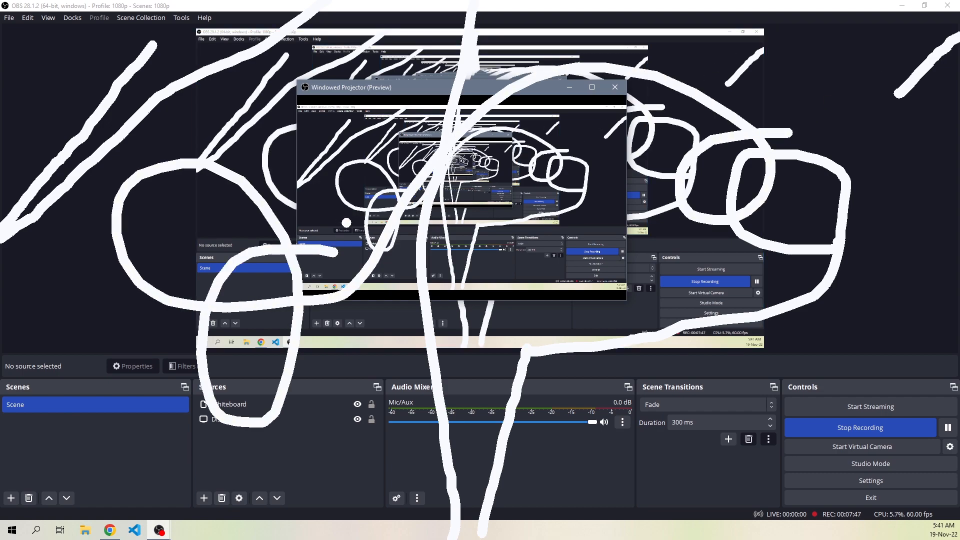
key(c)
Draw an arrow and handwrite "test" on the whiteboard inside the windowed projector, and clear the whiteboard
mouse_move(322, 208)
mouse_down()
mouse_move(386, 158)
mouse_move(355, 157)
mouse_move(390, 173)
mouse_up()
click(517, 187)
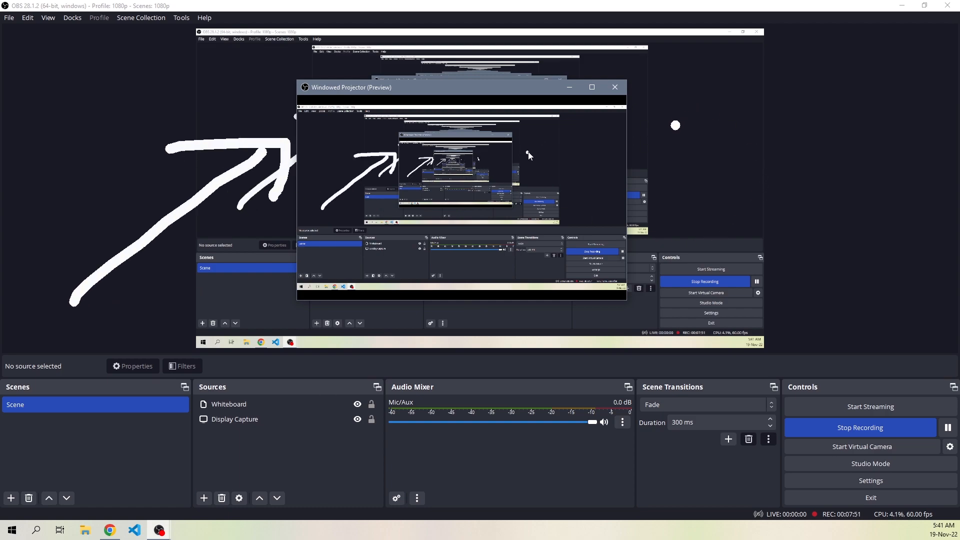
mouse_move(539, 136)
mouse_down()
mouse_move(535, 175)
mouse_move(538, 157)
mouse_move(557, 149)
mouse_move(557, 166)
mouse_up()
drag(572, 134, 564, 165)
drag(587, 125, 589, 160)
drag(582, 148, 607, 141)
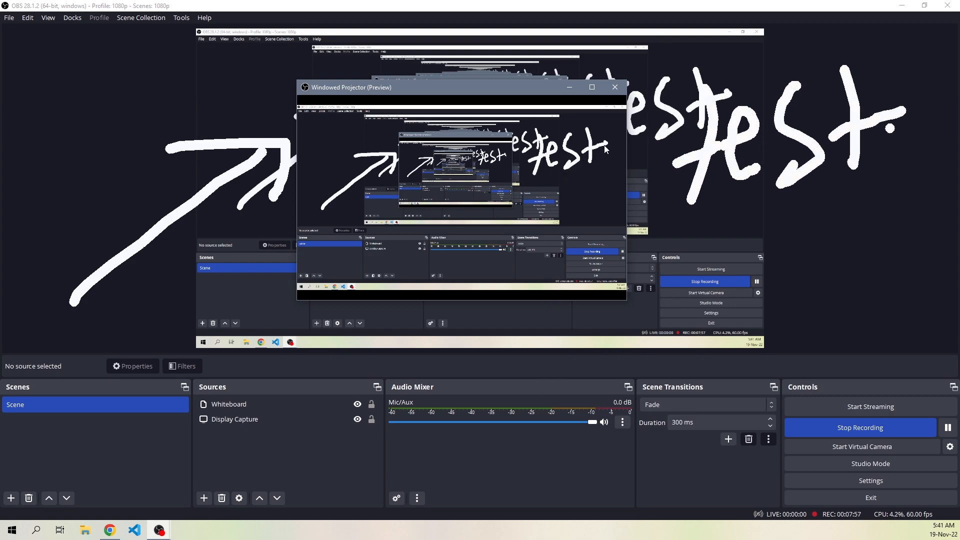
key(c)
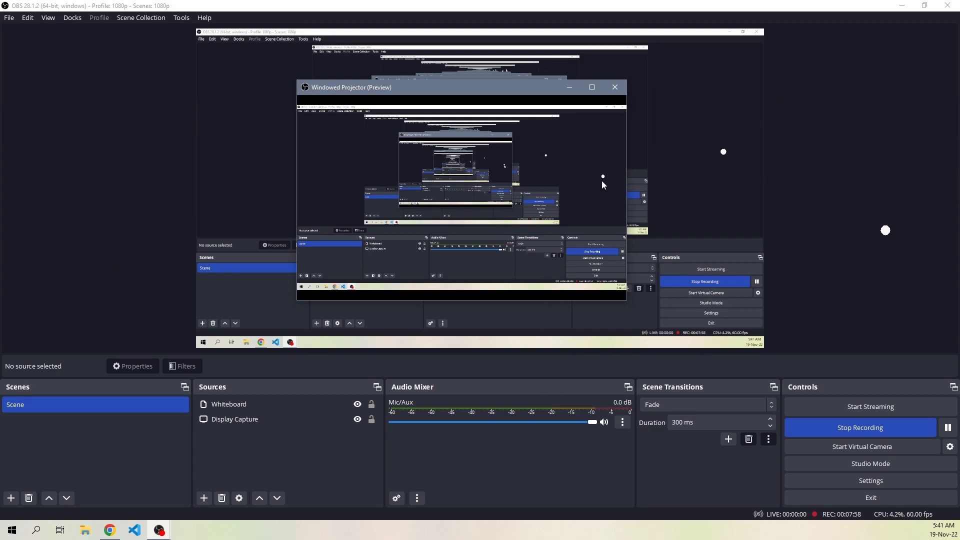
Close the windowed projector and minimize the OBS and browser windows to reveal the desktop
click(614, 88)
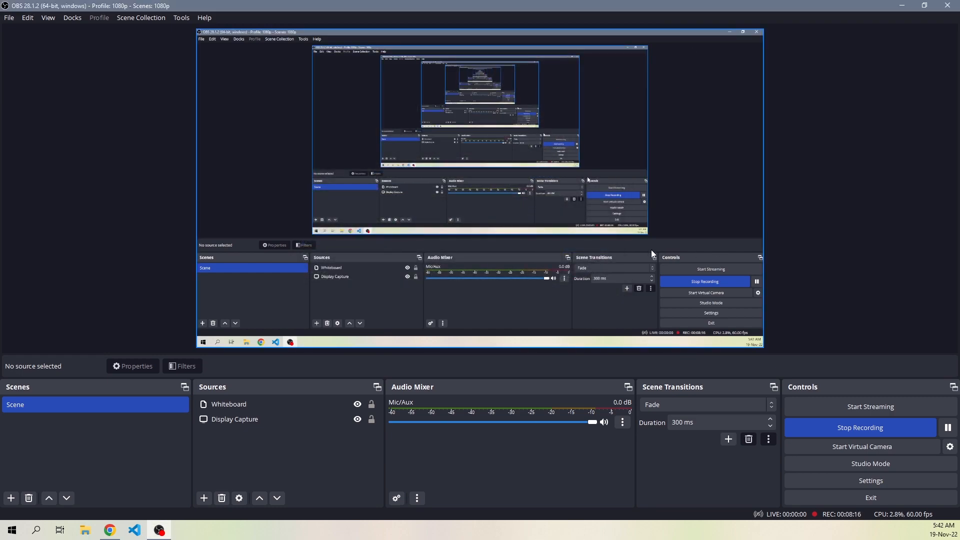
click(903, 6)
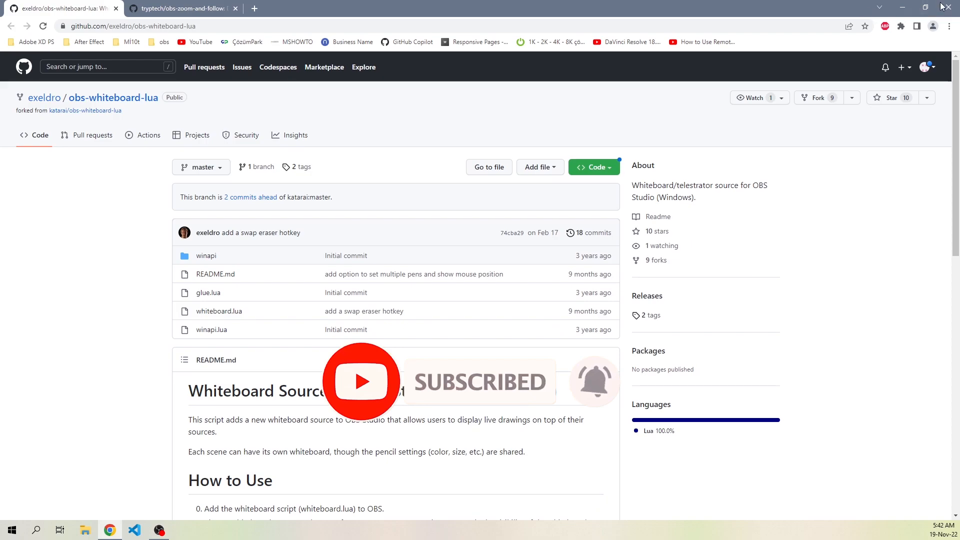
click(903, 7)
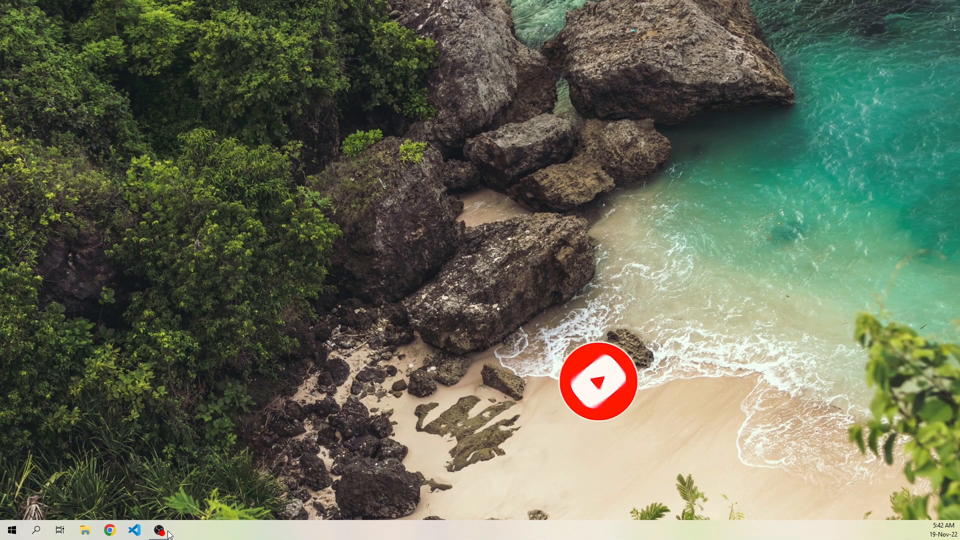